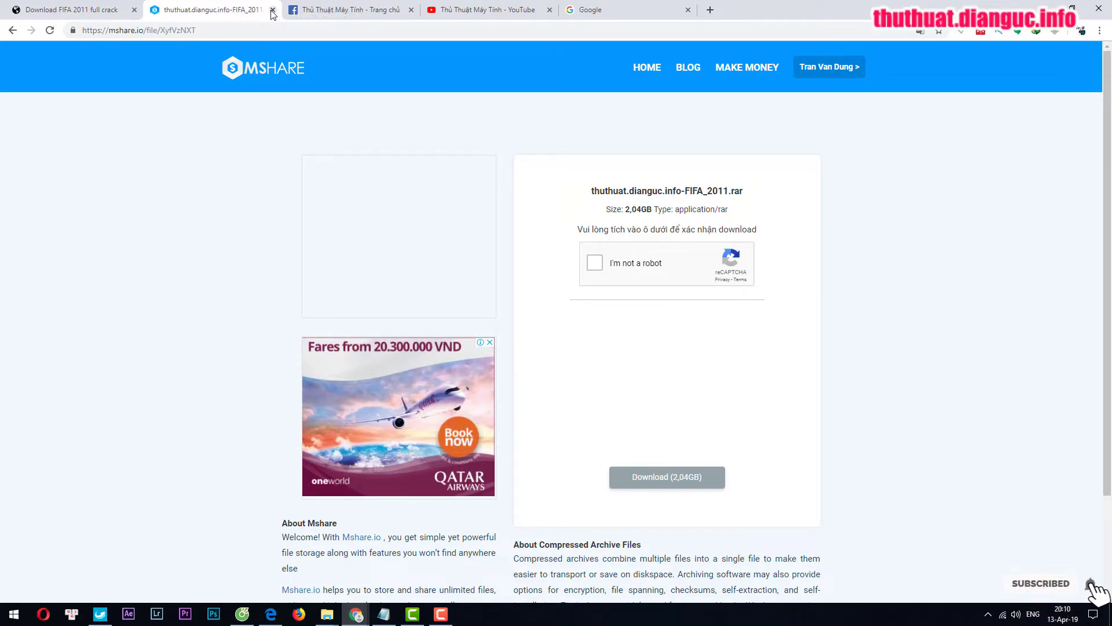
# Close the Mshare download page and switch to the thuthuat.dianguc.info-FIFA_2011 folder in File Explorer.
pyautogui.click(272, 10)
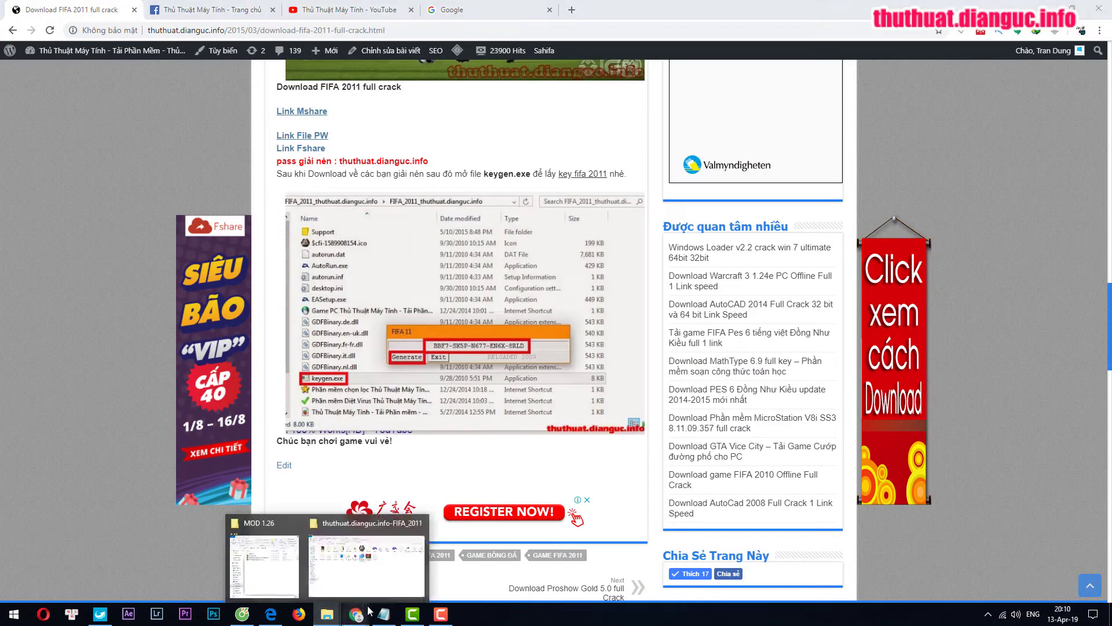
pyautogui.click(375, 570)
# Review the option for extracting the thuthuat.dianguc.info-FIFA_2011 archive to its own folder and the files beside the archive.
pyautogui.click(576, 214)
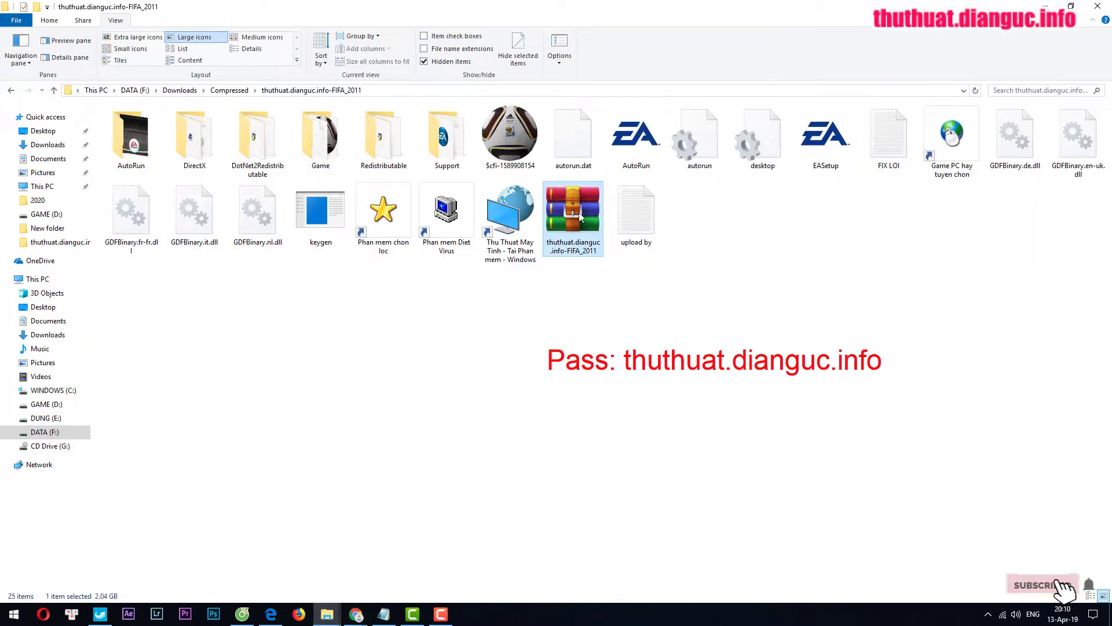
pyautogui.rightClick(575, 212)
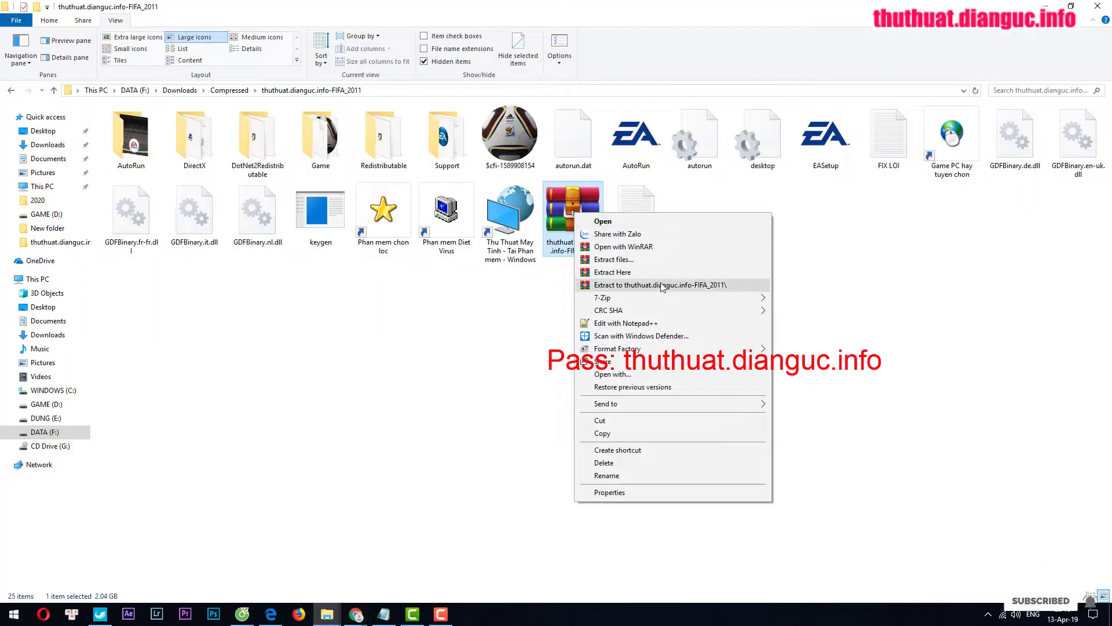
pyautogui.click(620, 285)
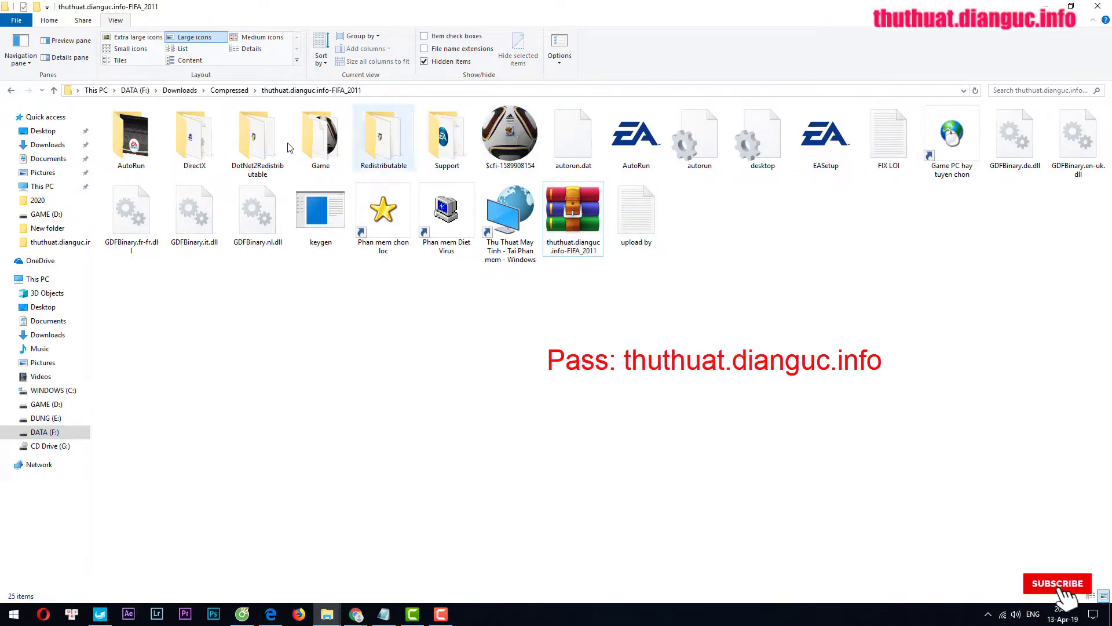
pyautogui.moveTo(932, 343); pyautogui.dragTo(134, 62)
pyautogui.click(694, 391)
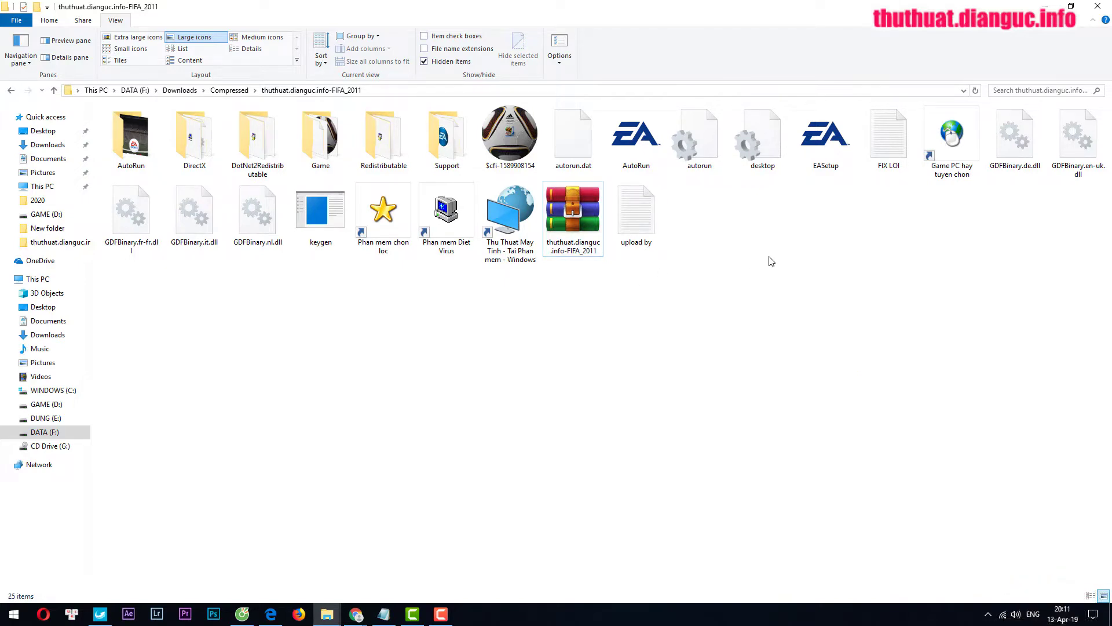
# Read the FIX LOI note in Notepad, highlighting the line about the missing data0.big file, and return to the folder.
pyautogui.click(384, 614)
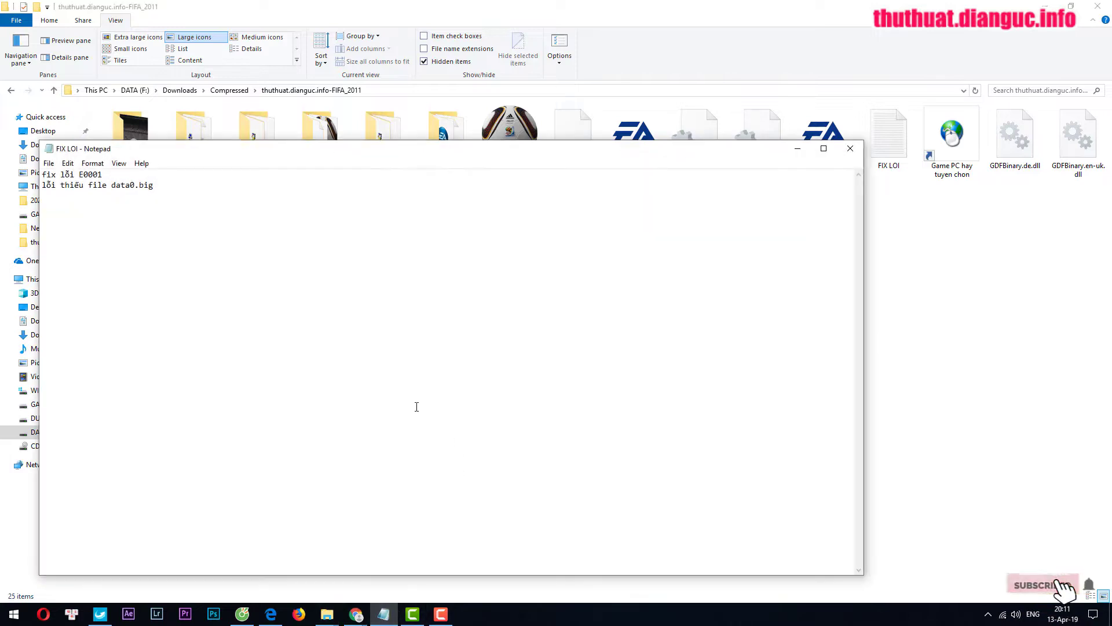
pyautogui.moveTo(166, 183); pyautogui.dragTo(40, 193)
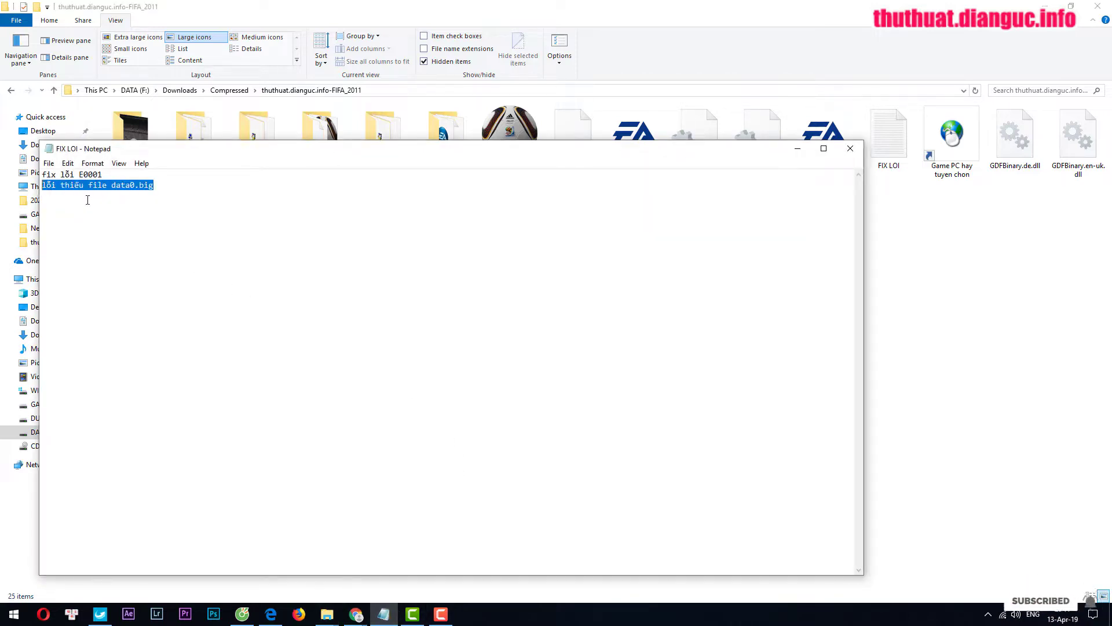
pyautogui.click(794, 152)
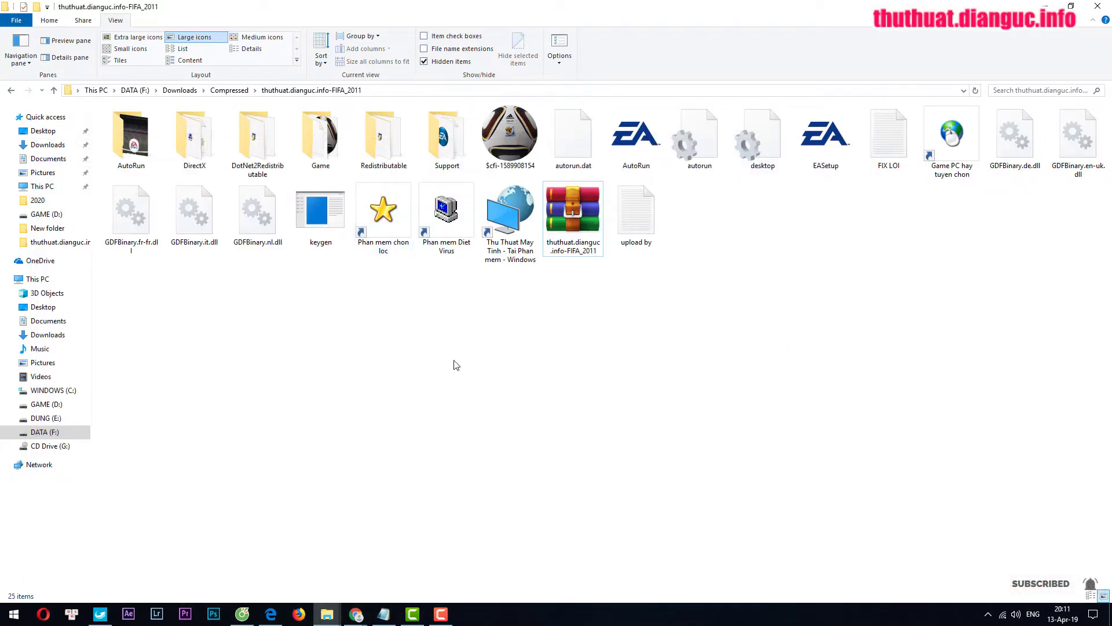
pyautogui.moveTo(779, 294); pyautogui.dragTo(99, 110)
pyautogui.click(358, 357)
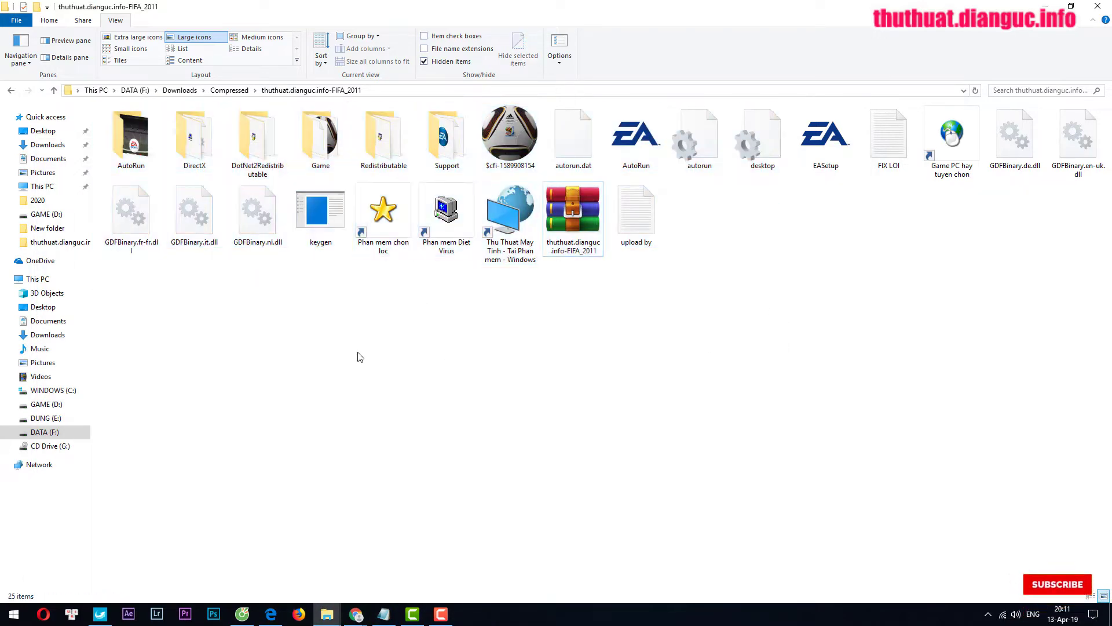
# Run Globe Converter from the Game folder and start converting the data.globe file.
pyautogui.doubleClick(313, 137)
pyautogui.click(288, 91)
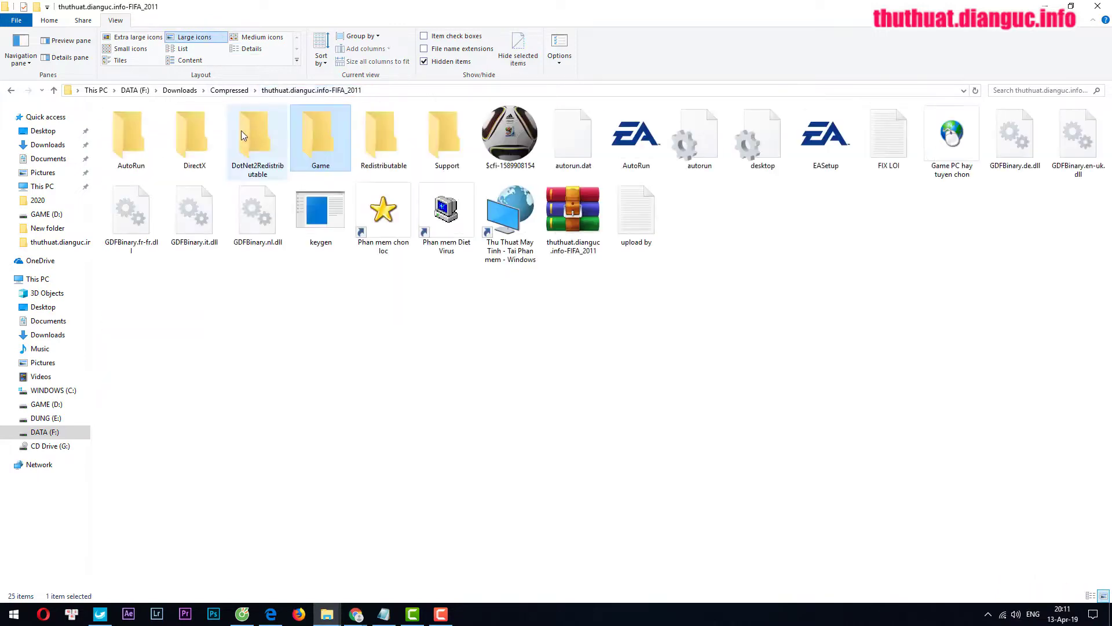
pyautogui.doubleClick(325, 150)
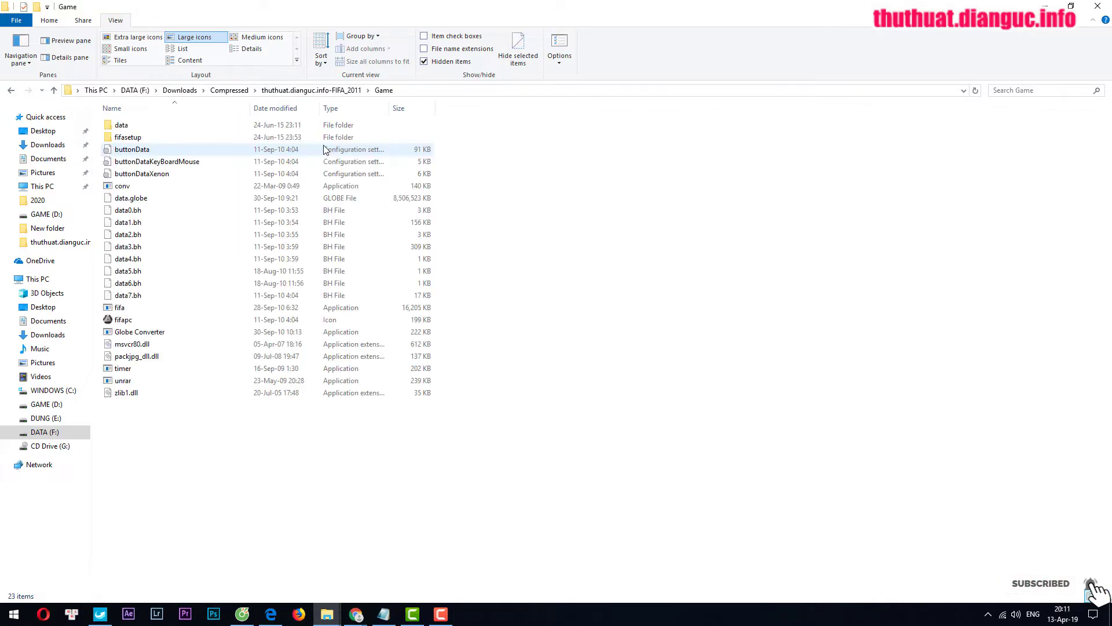
pyautogui.click(160, 334)
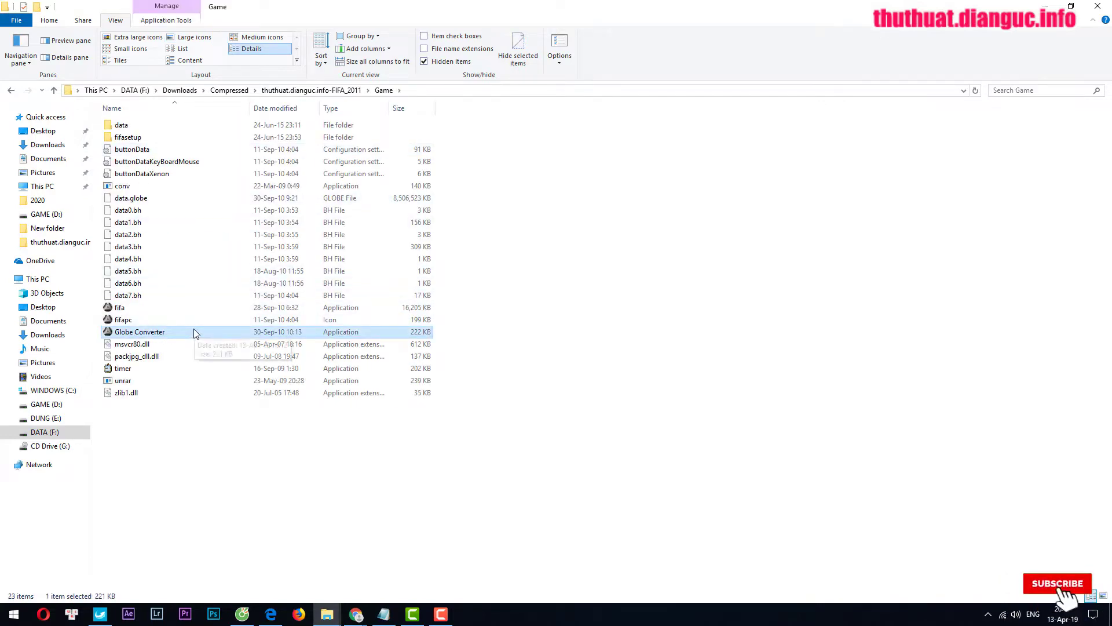
pyautogui.doubleClick(151, 332)
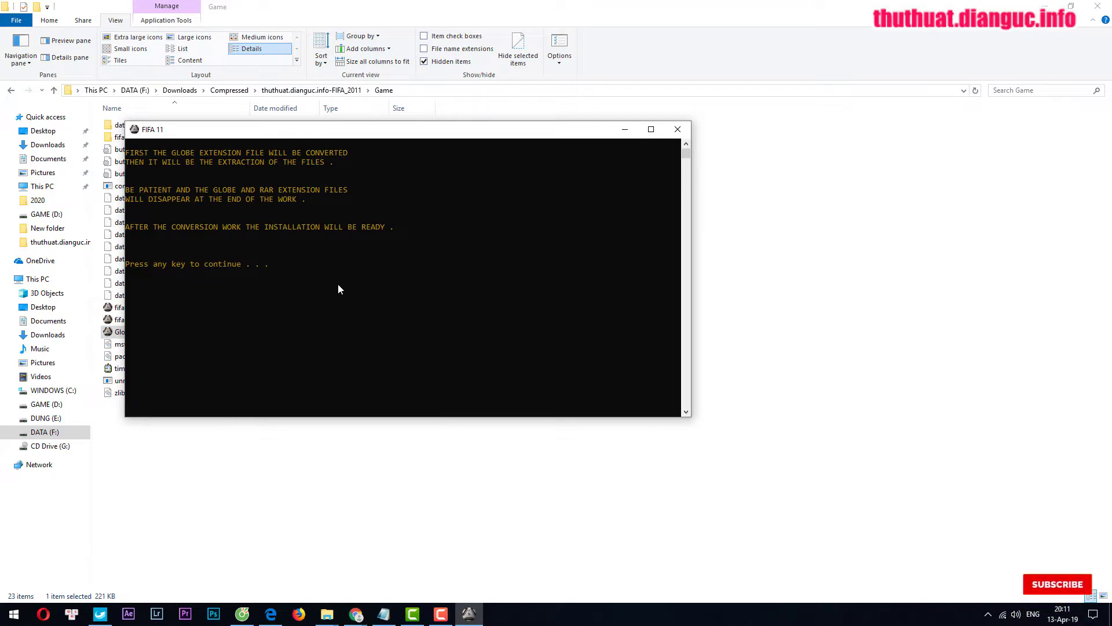
pyautogui.press('Return')
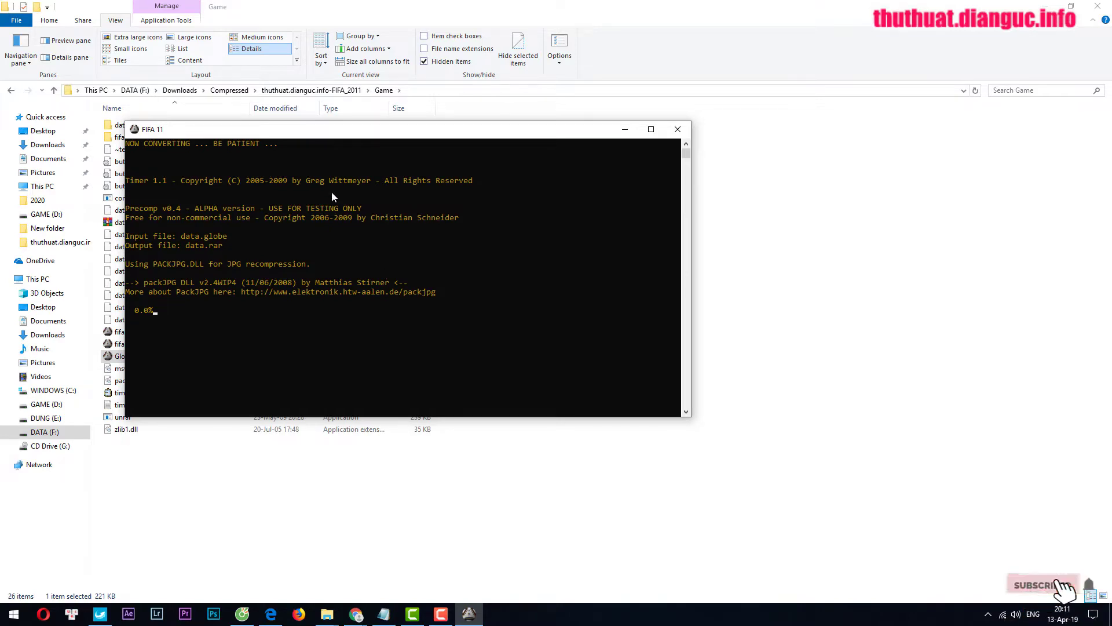
pyautogui.moveTo(308, 137); pyautogui.dragTo(539, 138)
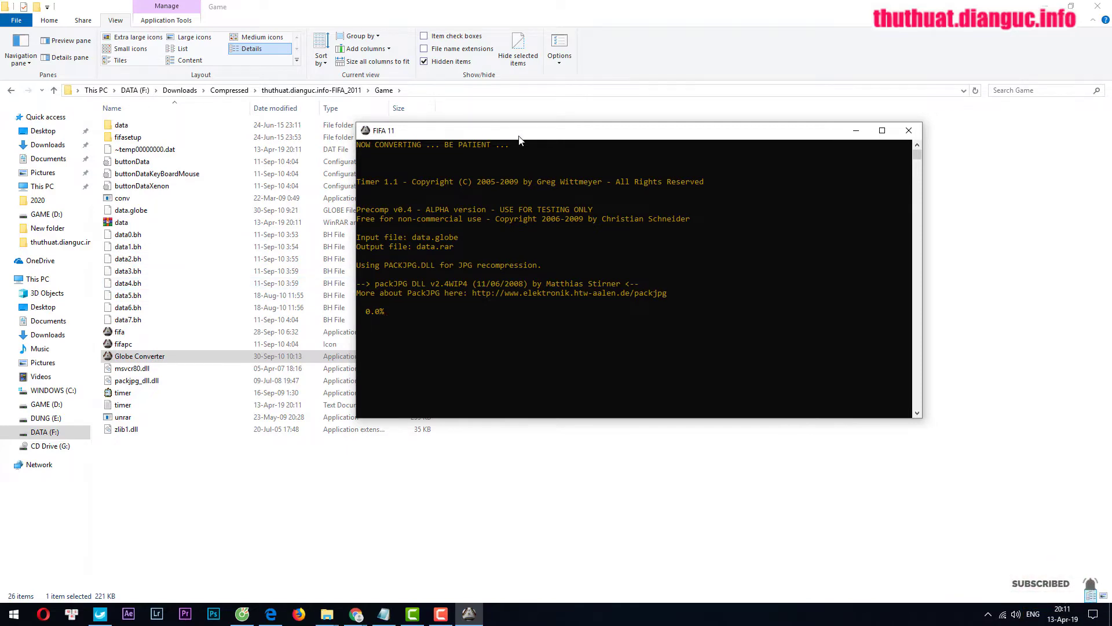
pyautogui.moveTo(519, 139); pyautogui.dragTo(348, 142)
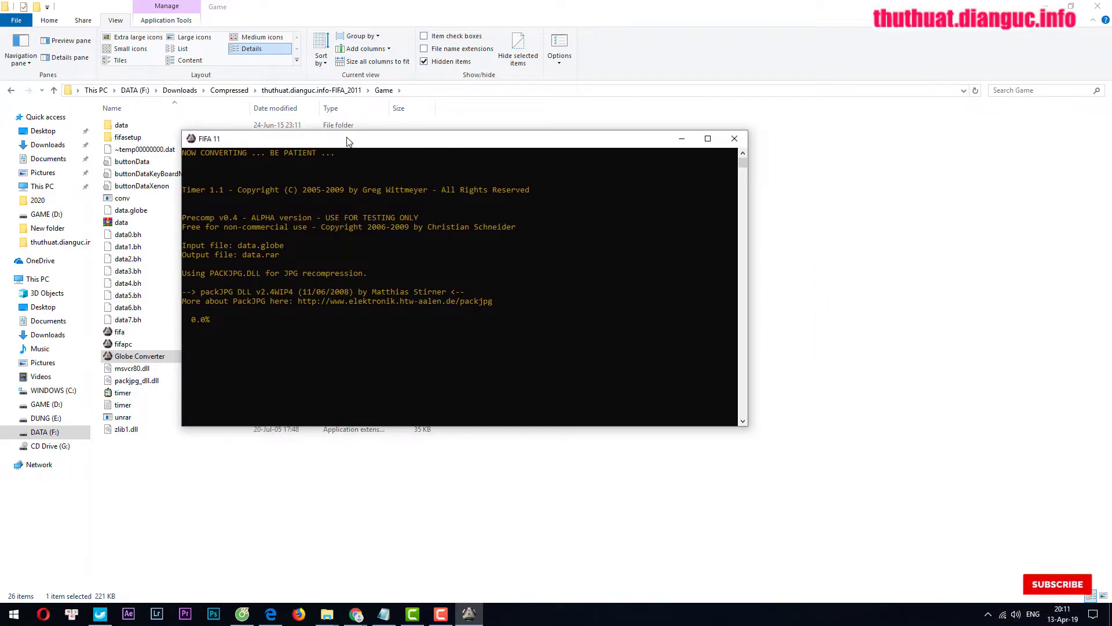
pyautogui.click(412, 614)
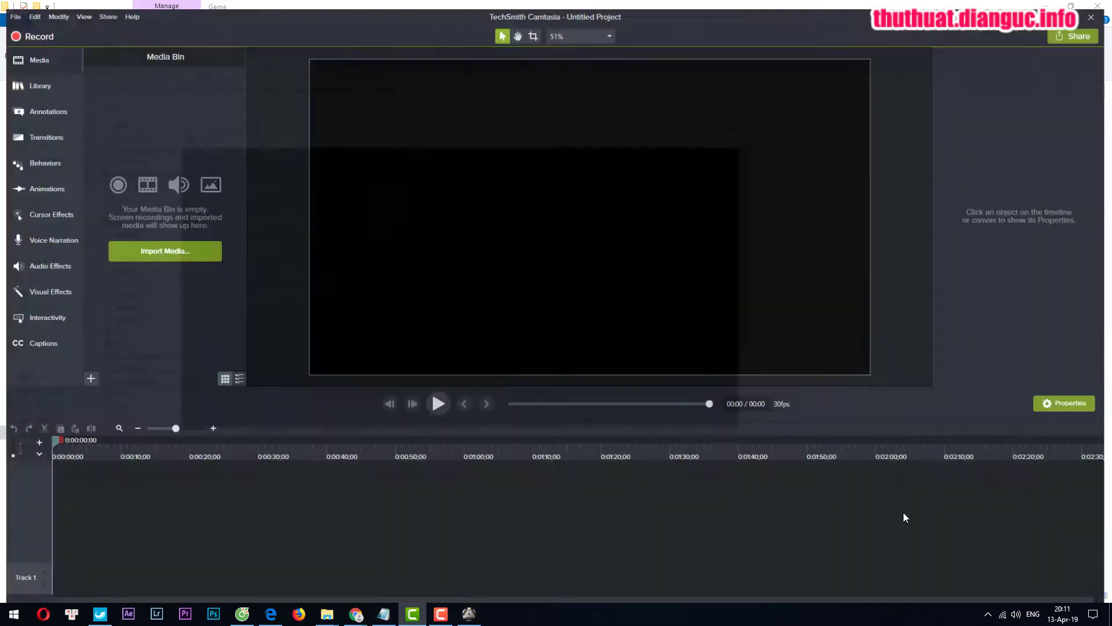
pyautogui.click(440, 615)
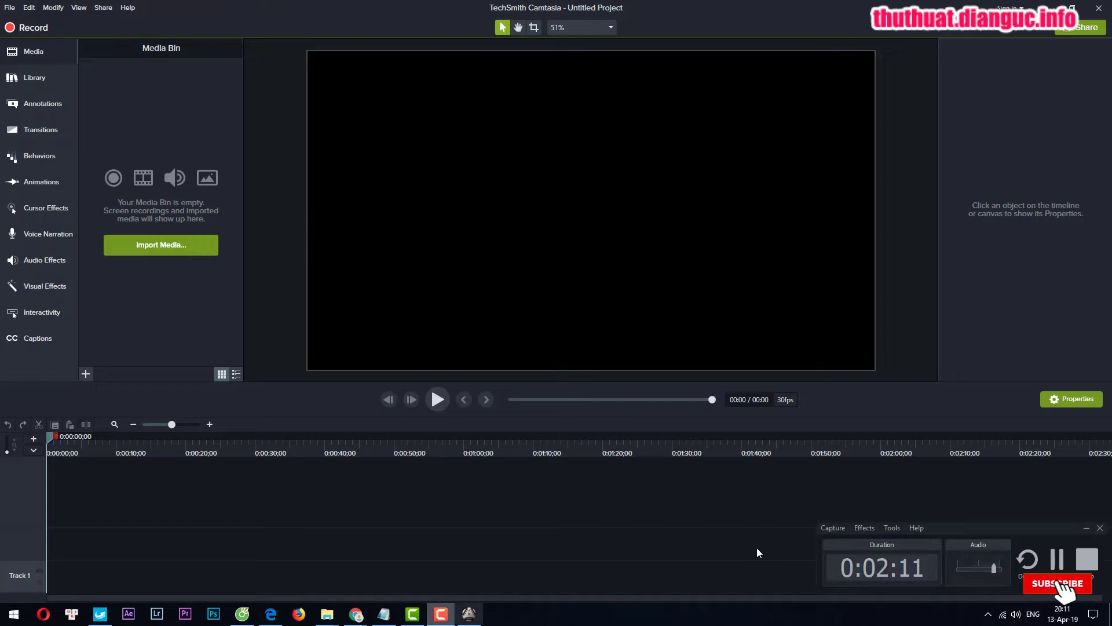
pyautogui.click(1058, 560)
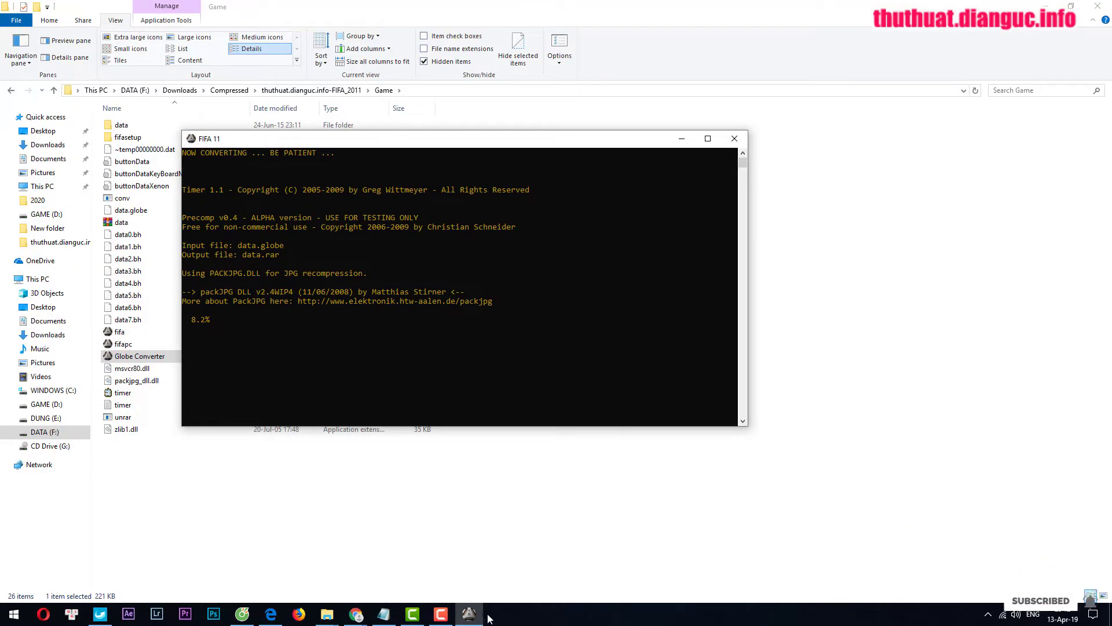
pyautogui.moveTo(220, 322); pyautogui.dragTo(183, 323)
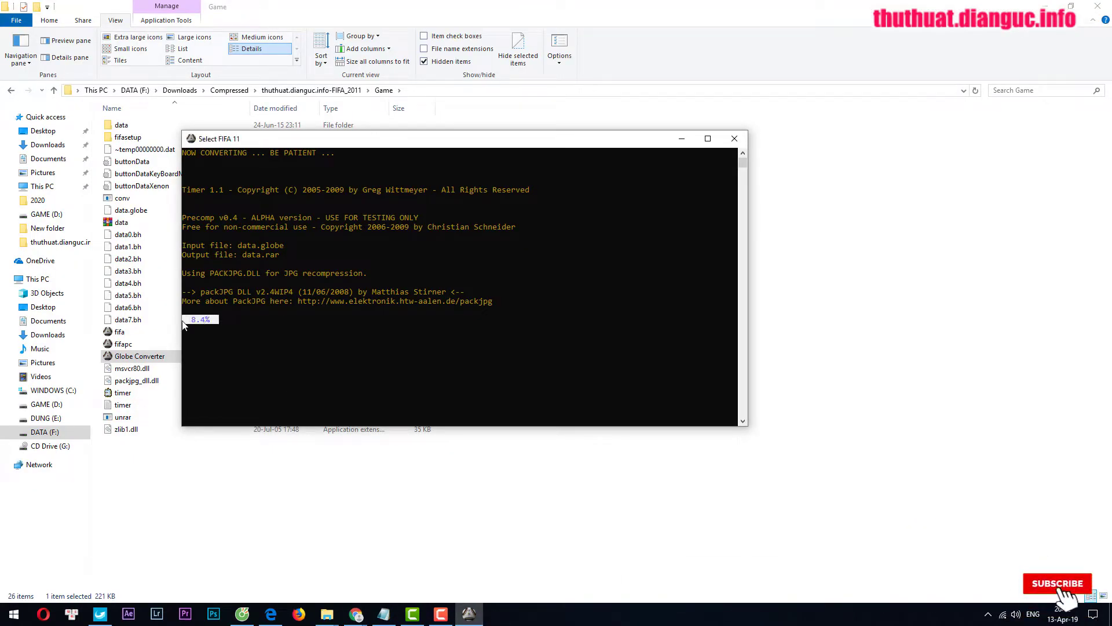
pyautogui.click(208, 332)
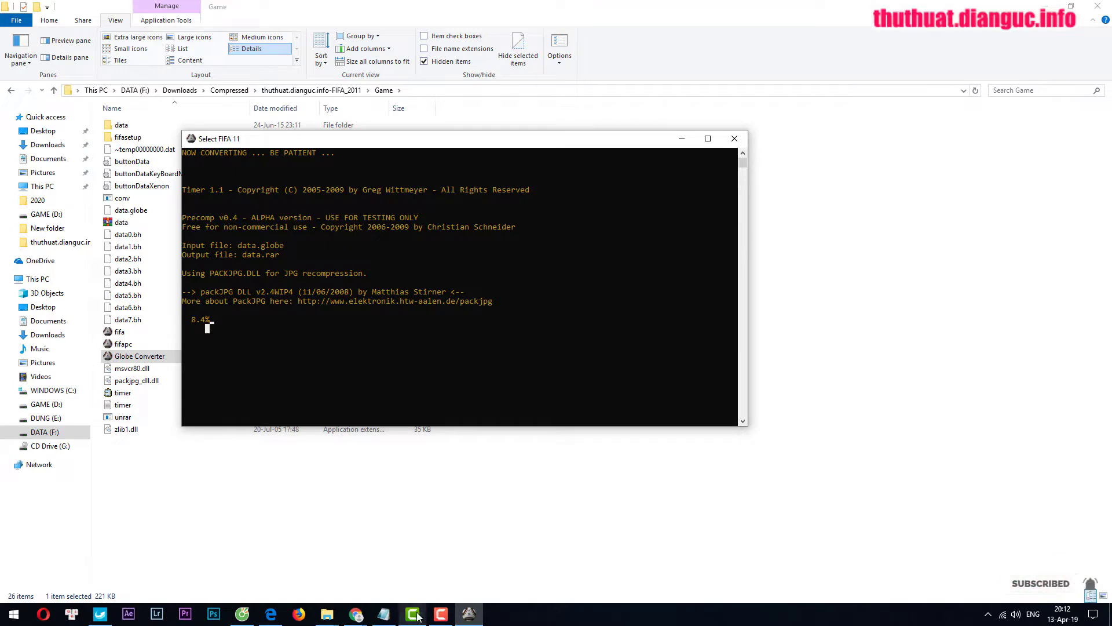
pyautogui.click(440, 614)
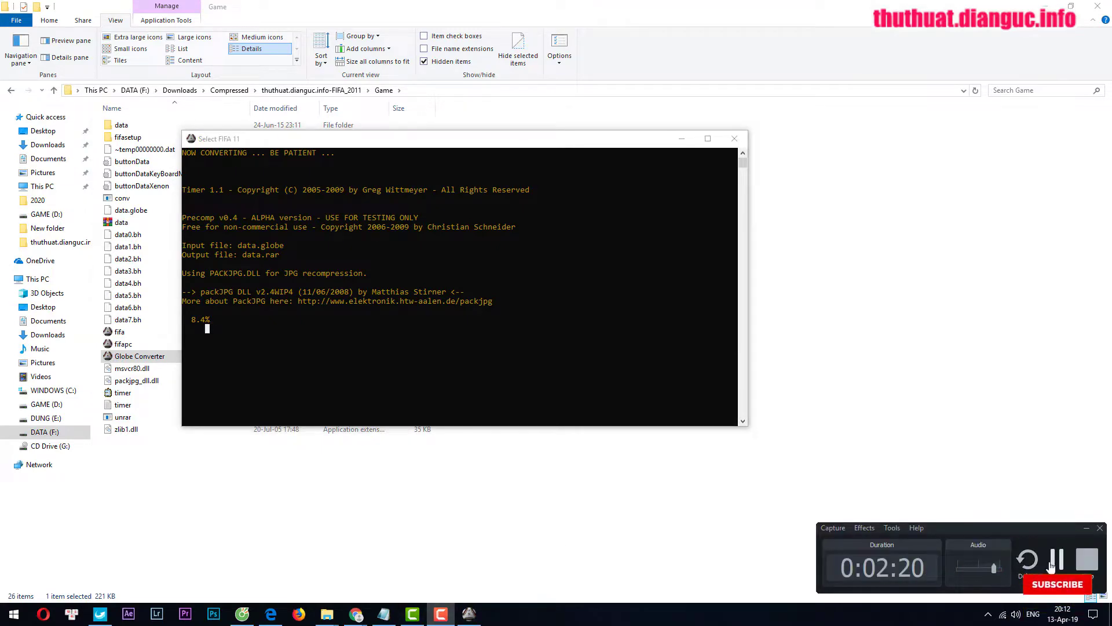
pyautogui.click(1051, 565)
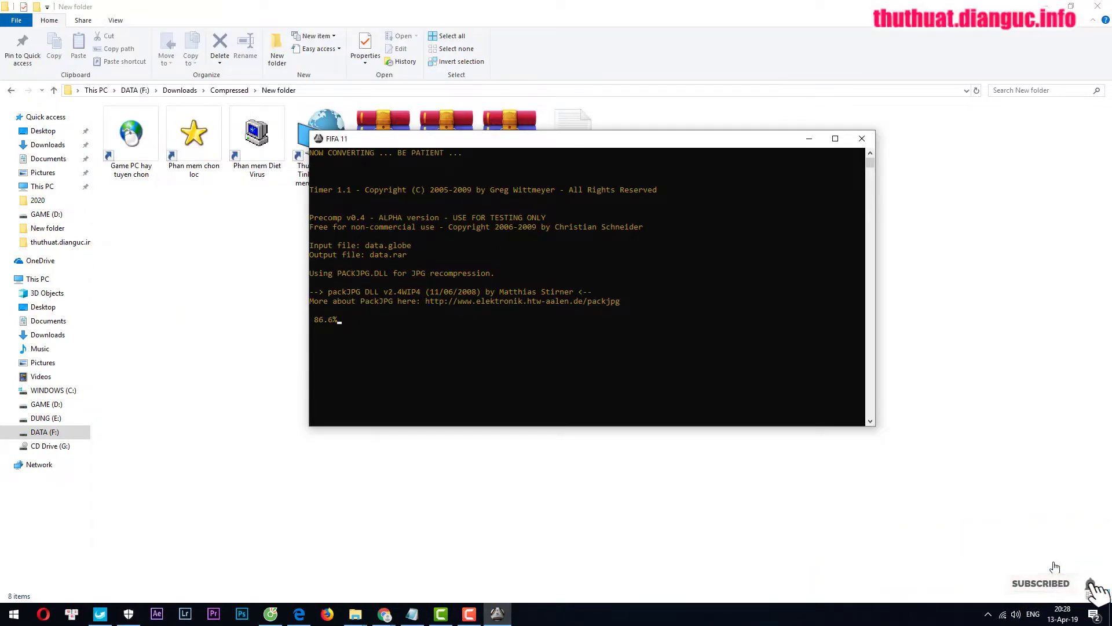
pyautogui.click(470, 616)
pyautogui.click(823, 589)
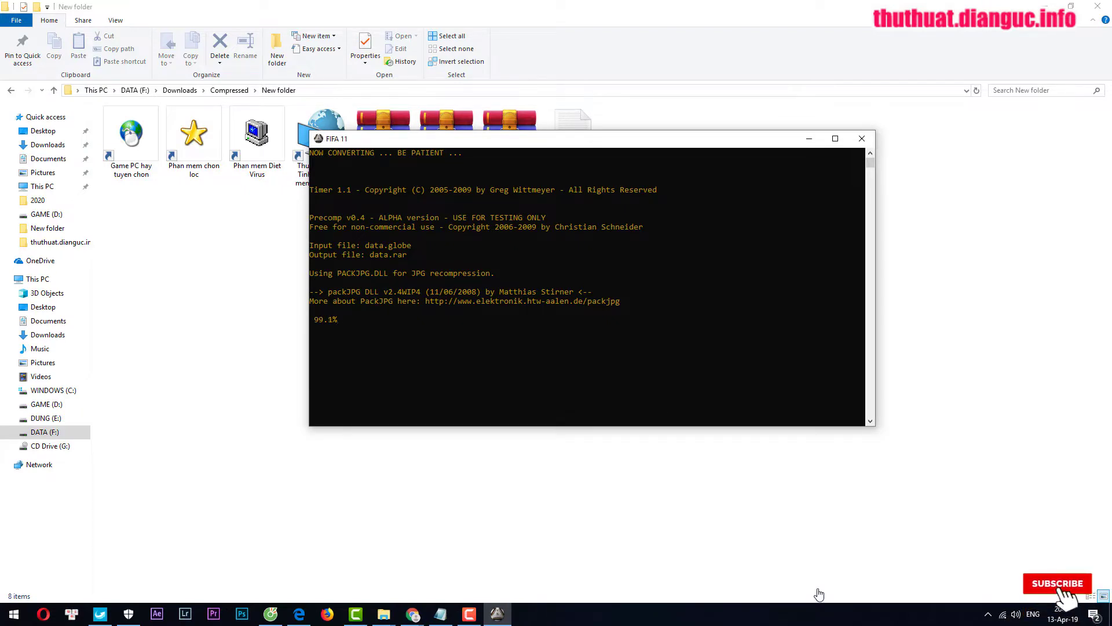
pyautogui.click(471, 616)
pyautogui.click(472, 619)
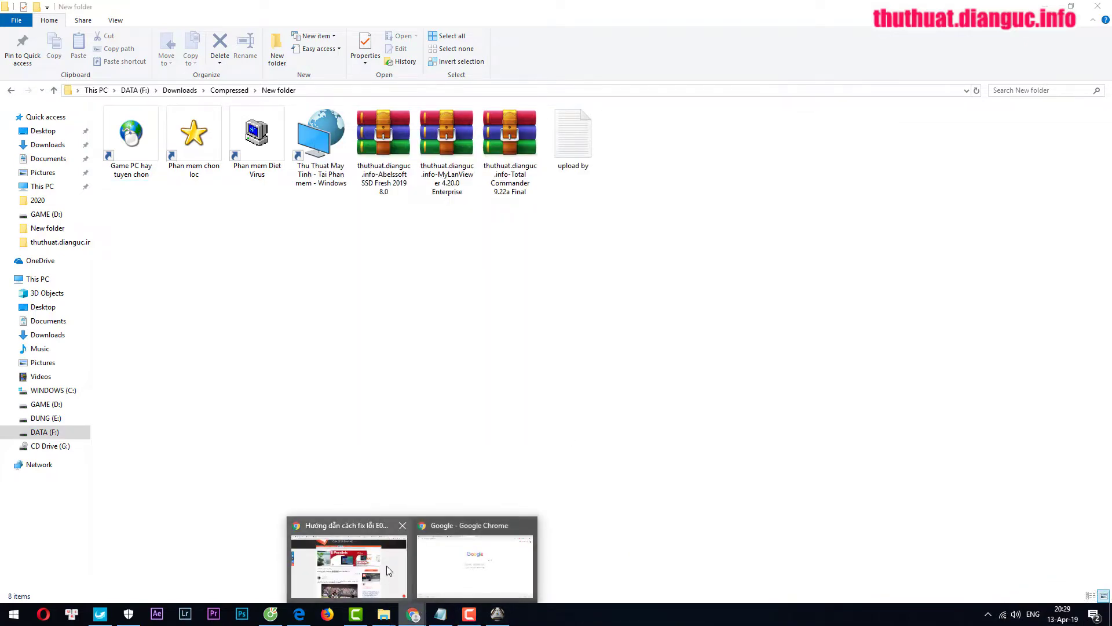
# Switch to the Game folder window and check the data0.big and Globe Converter files.
pyautogui.moveTo(384, 614)
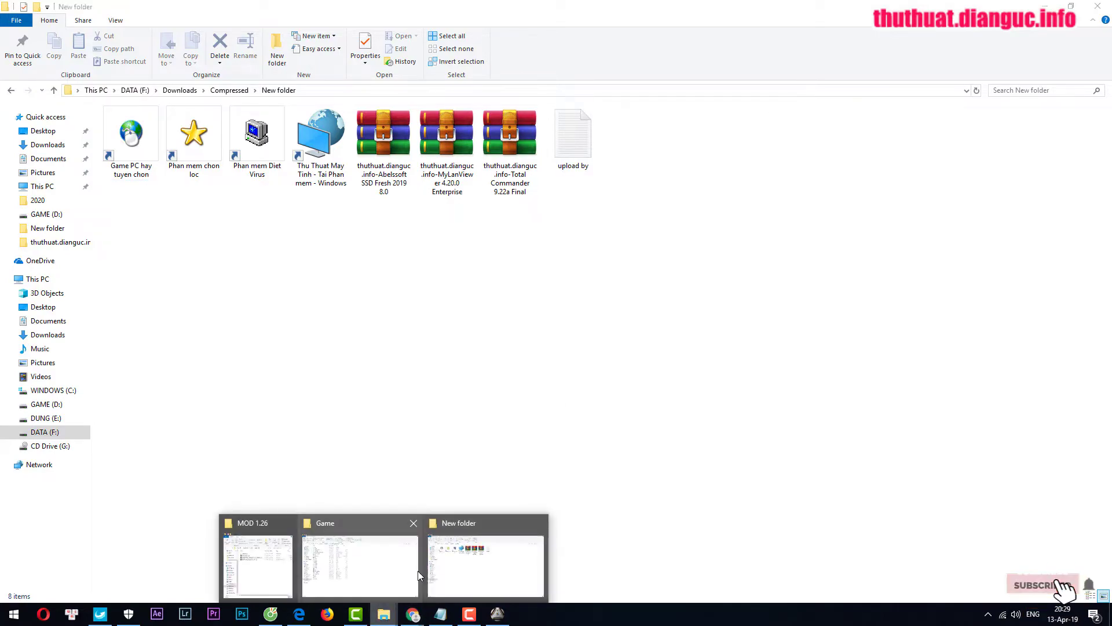
pyautogui.click(343, 587)
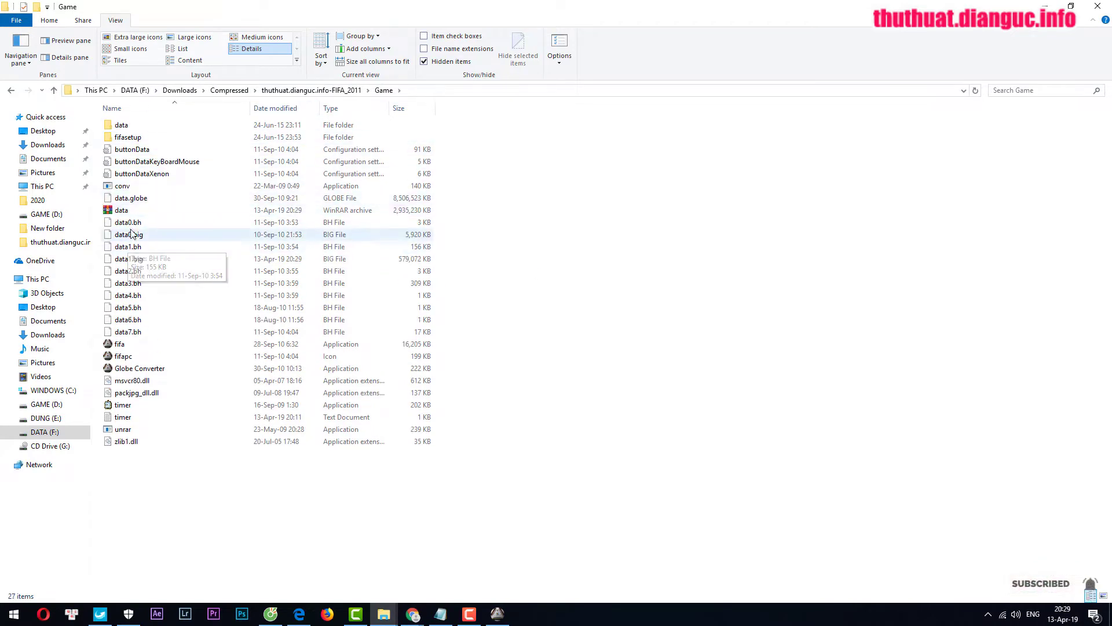
pyautogui.click(148, 237)
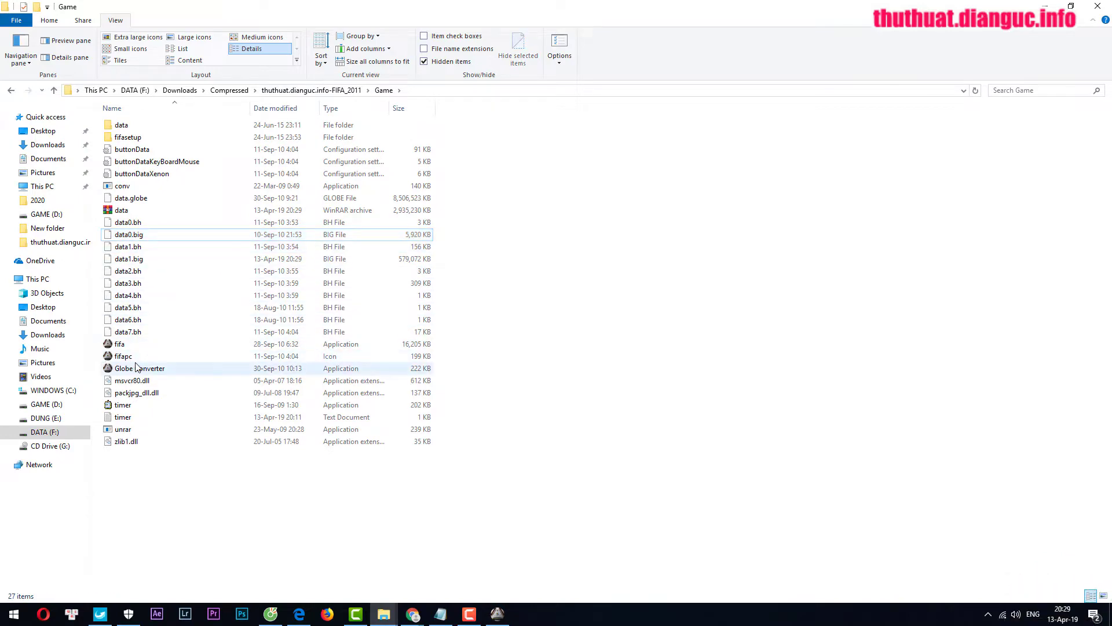
pyautogui.doubleClick(157, 374)
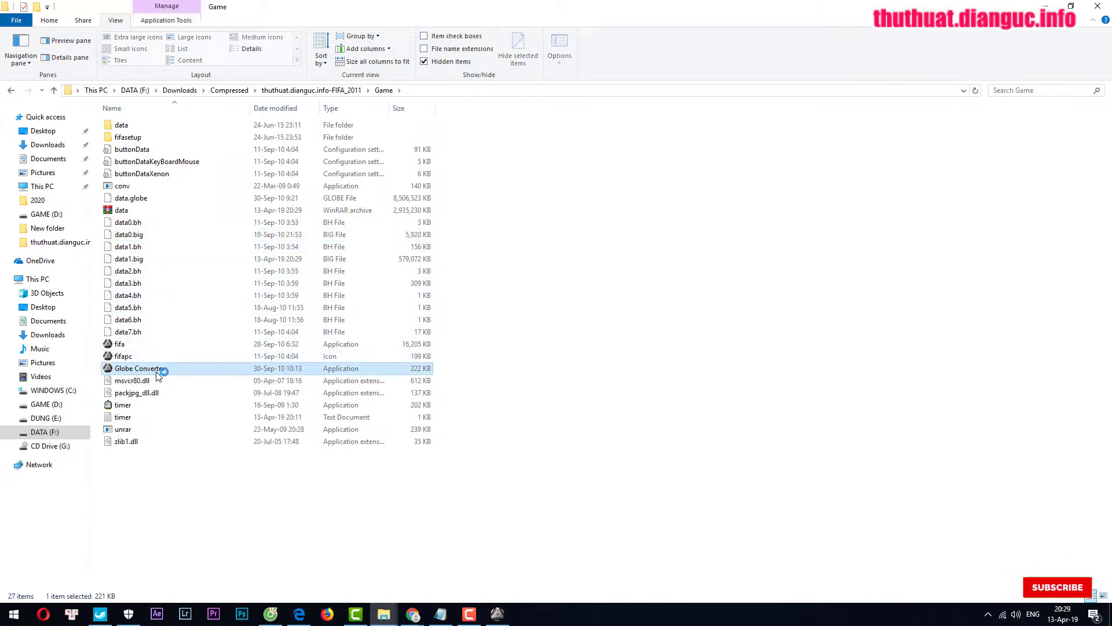
pyautogui.click(209, 492)
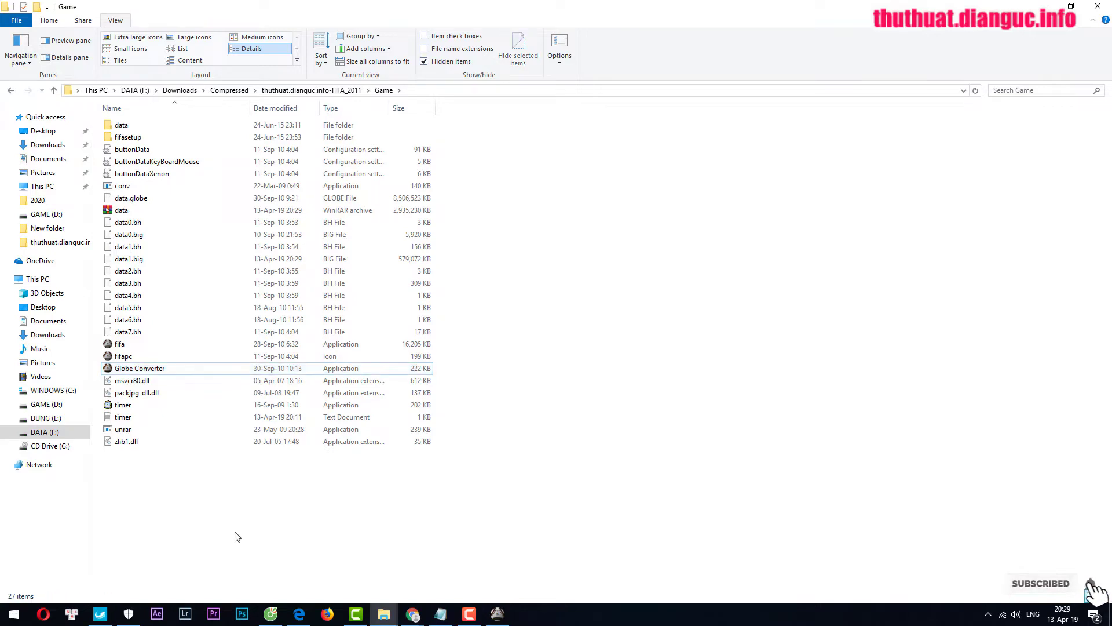
# Return to the thuthuat.dianguc.info-FIFA_2011 folder and launch the AutoRun application to start the FIFA 11 setup.
pyautogui.click(277, 90)
pyautogui.doubleClick(307, 137)
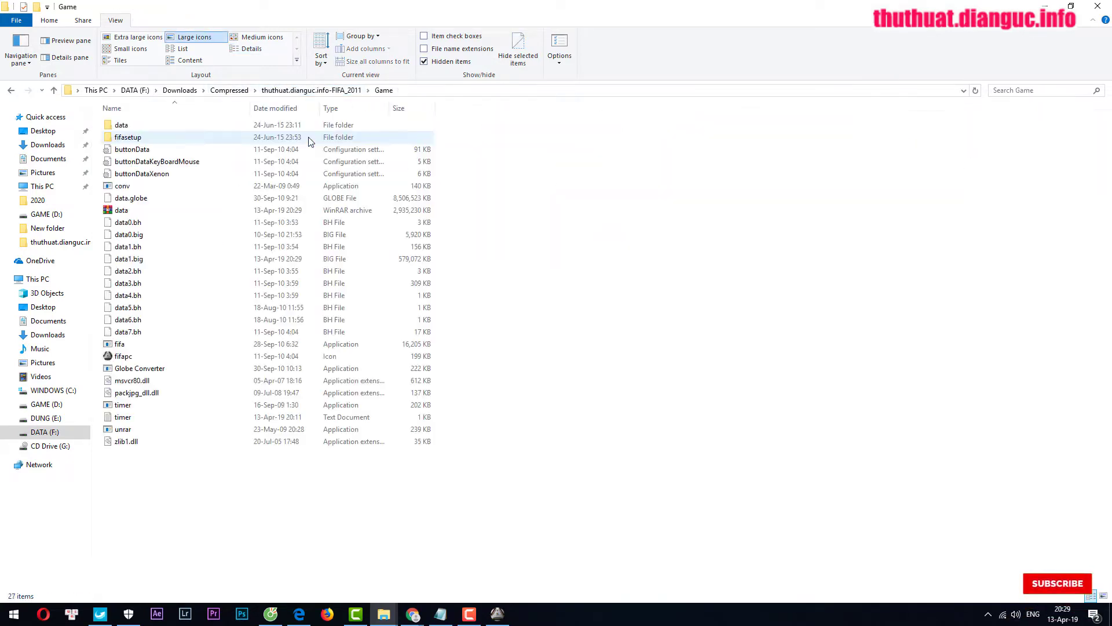
pyautogui.click(266, 91)
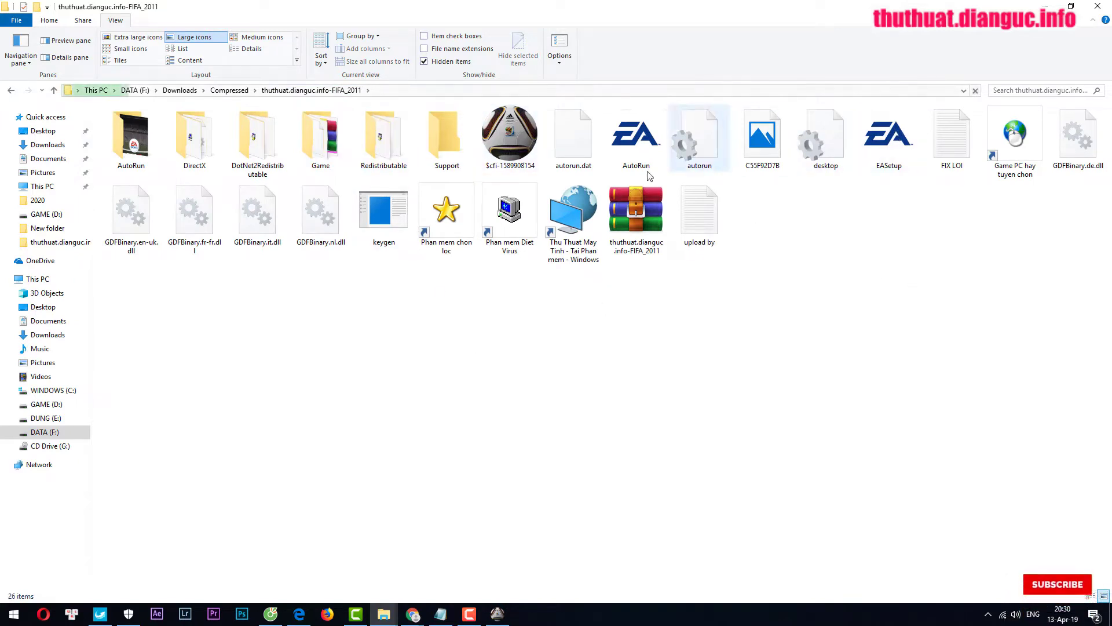
pyautogui.click(639, 138)
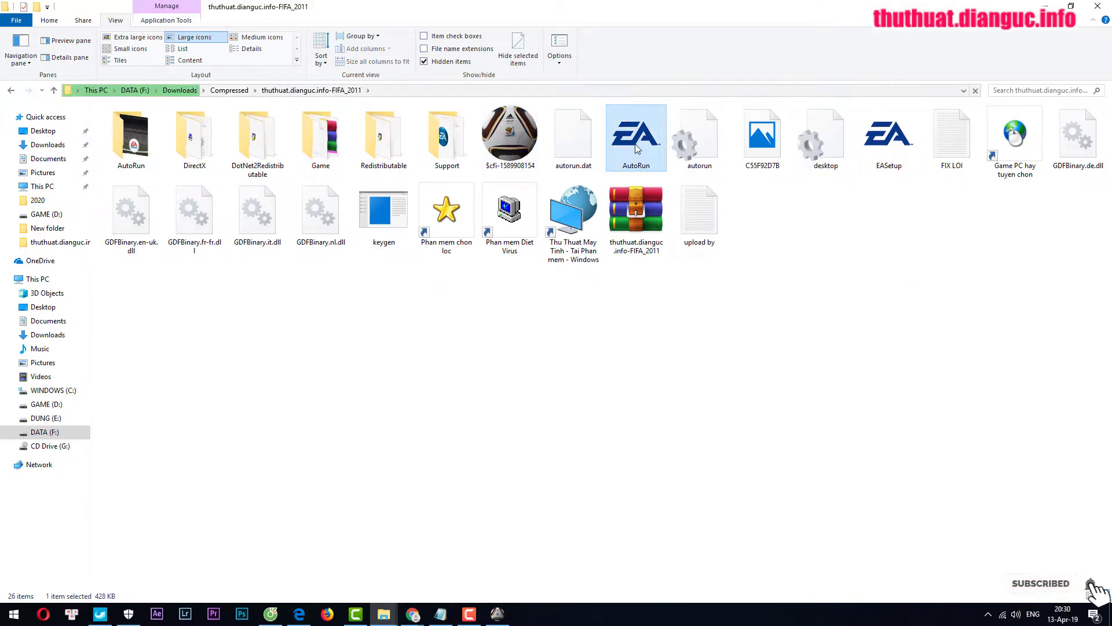
pyautogui.doubleClick(642, 141)
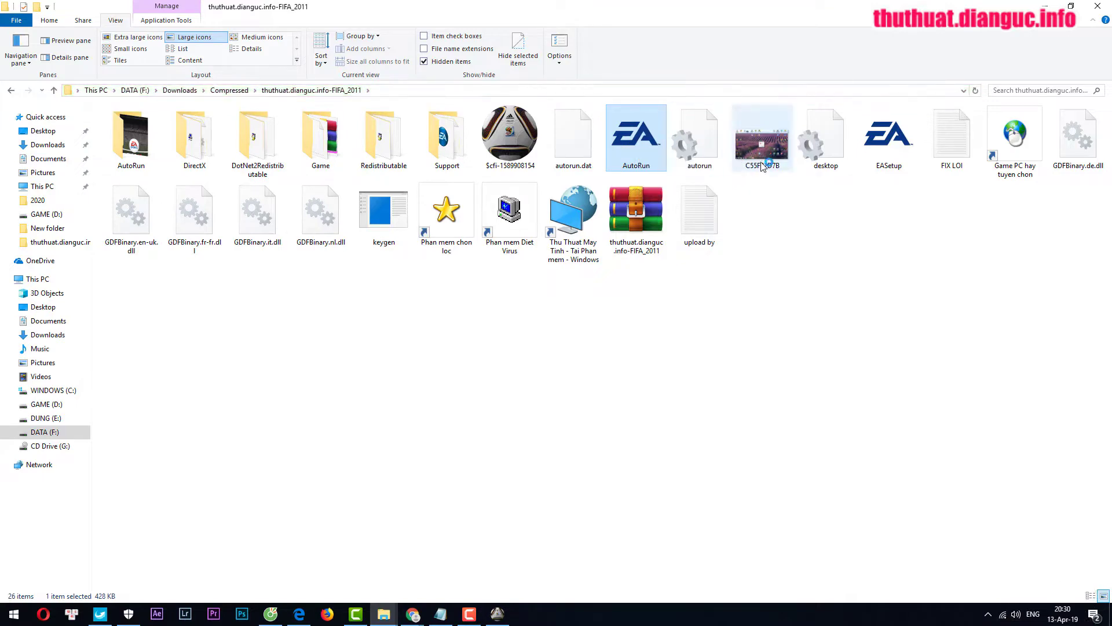
pyautogui.click(625, 219)
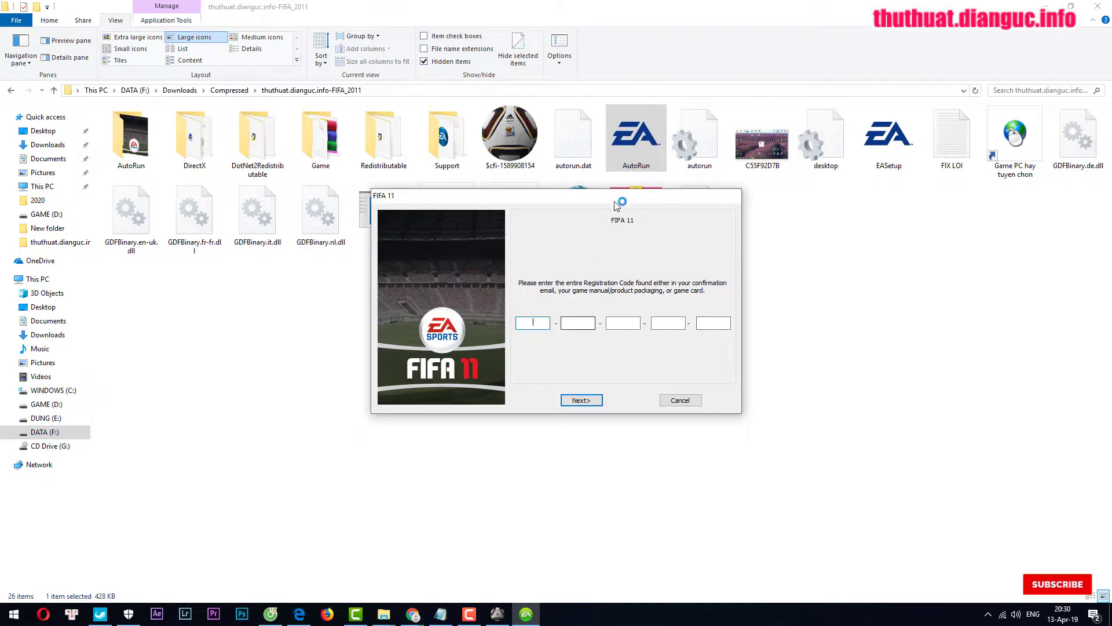
# Run keygen from the thuthuat.dianguc.info-FIFA_2011 folder, generate a FIFA 11 registration code and copy it.
pyautogui.moveTo(615, 201); pyautogui.dragTo(764, 270)
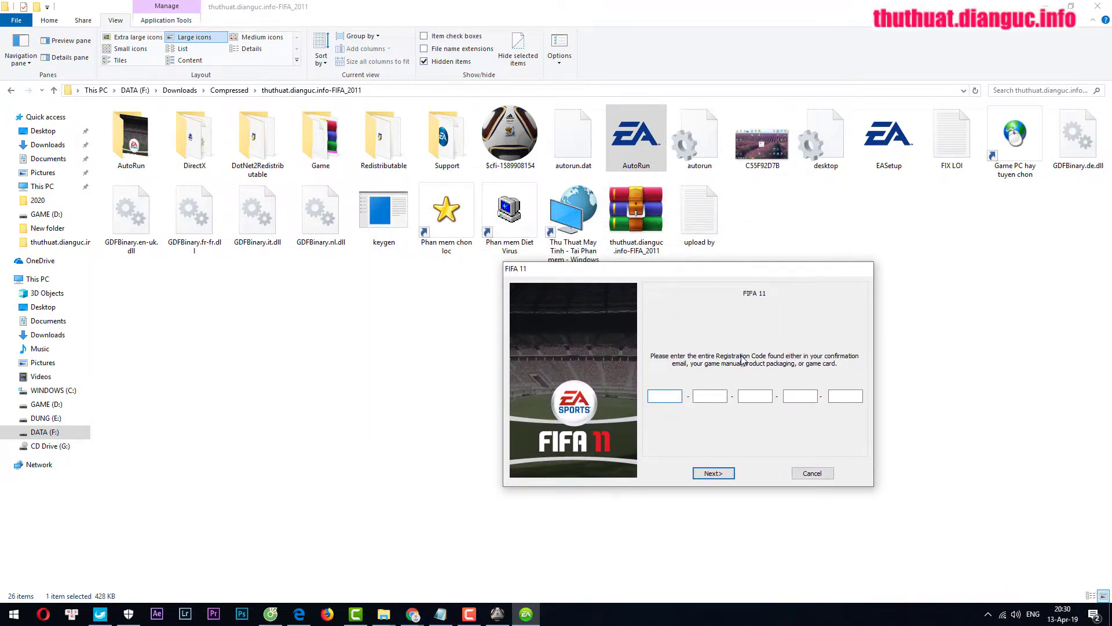
pyautogui.click(447, 294)
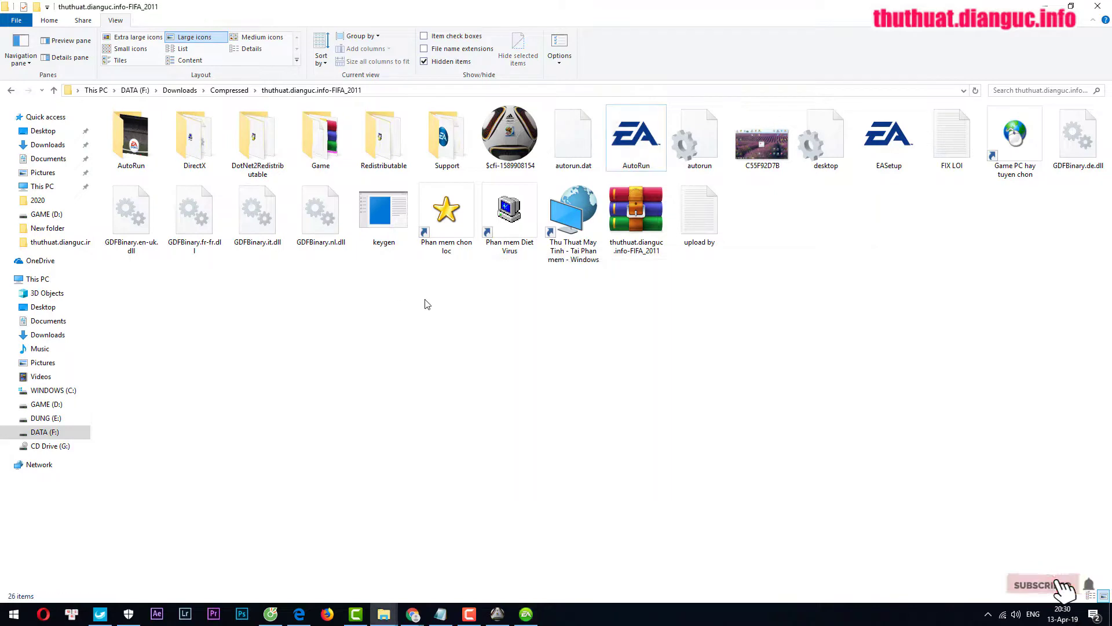
pyautogui.click(396, 215)
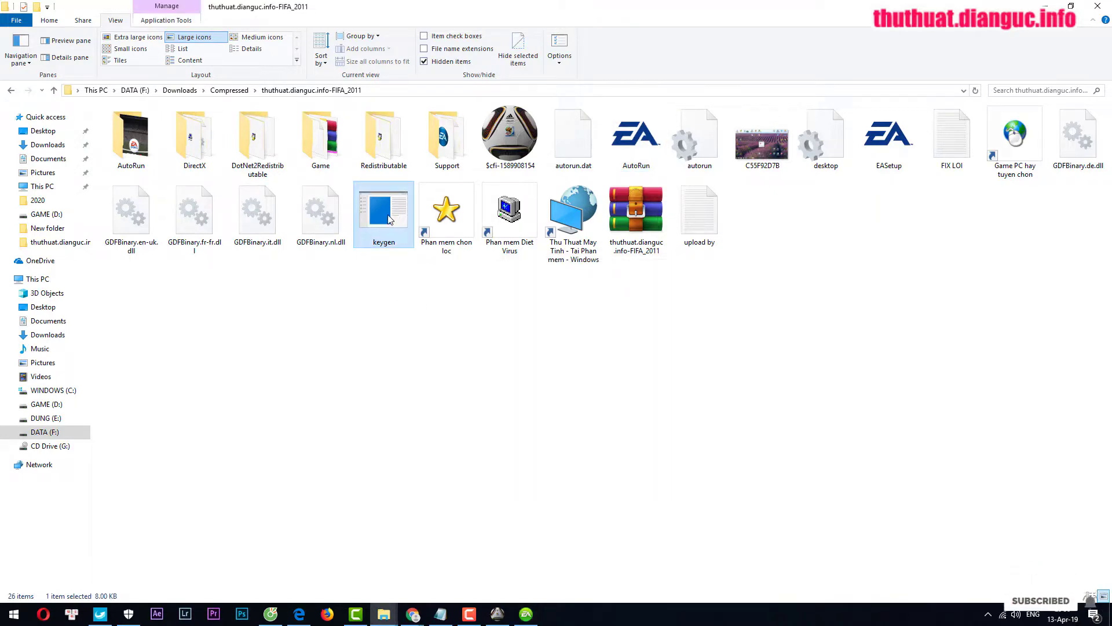
pyautogui.doubleClick(389, 219)
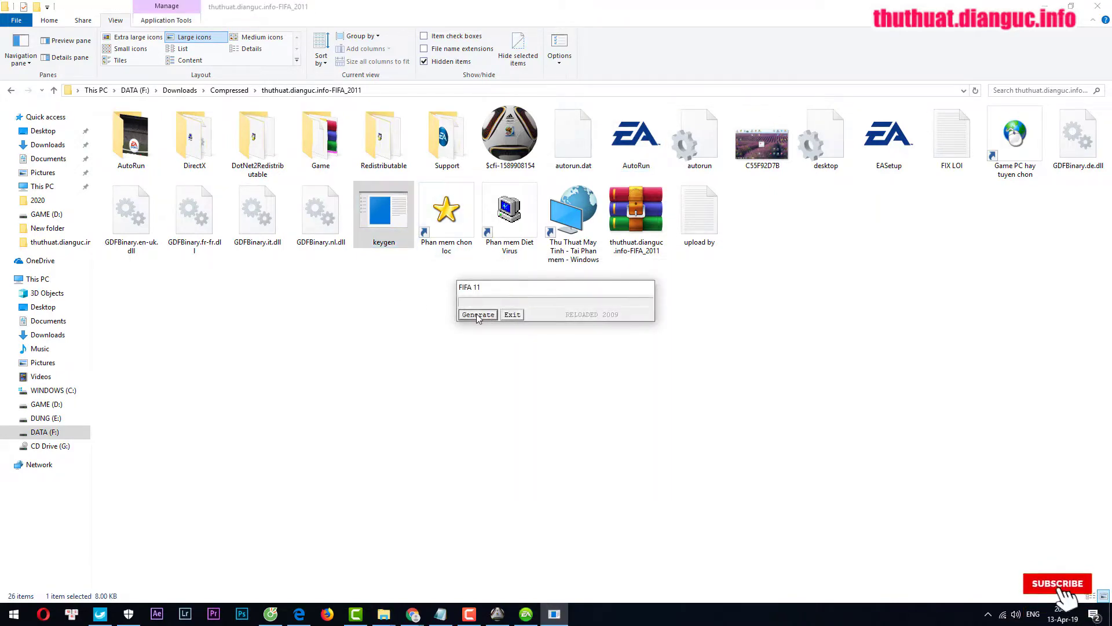
pyautogui.click(480, 314)
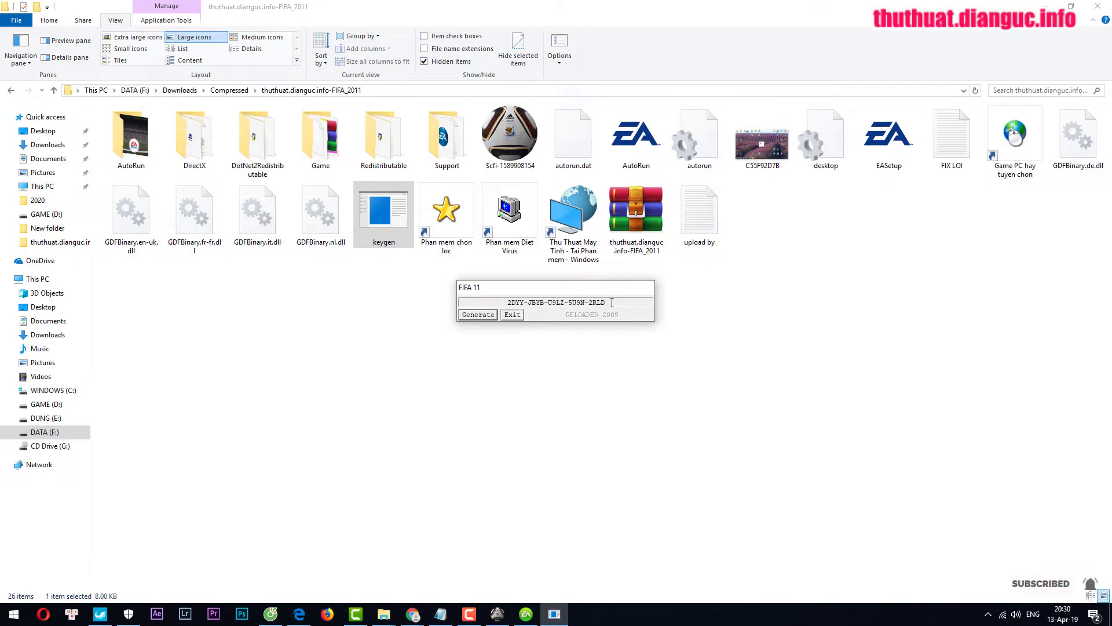
pyautogui.moveTo(612, 303); pyautogui.dragTo(506, 302)
pyautogui.hotkey('ctrl', 'c')
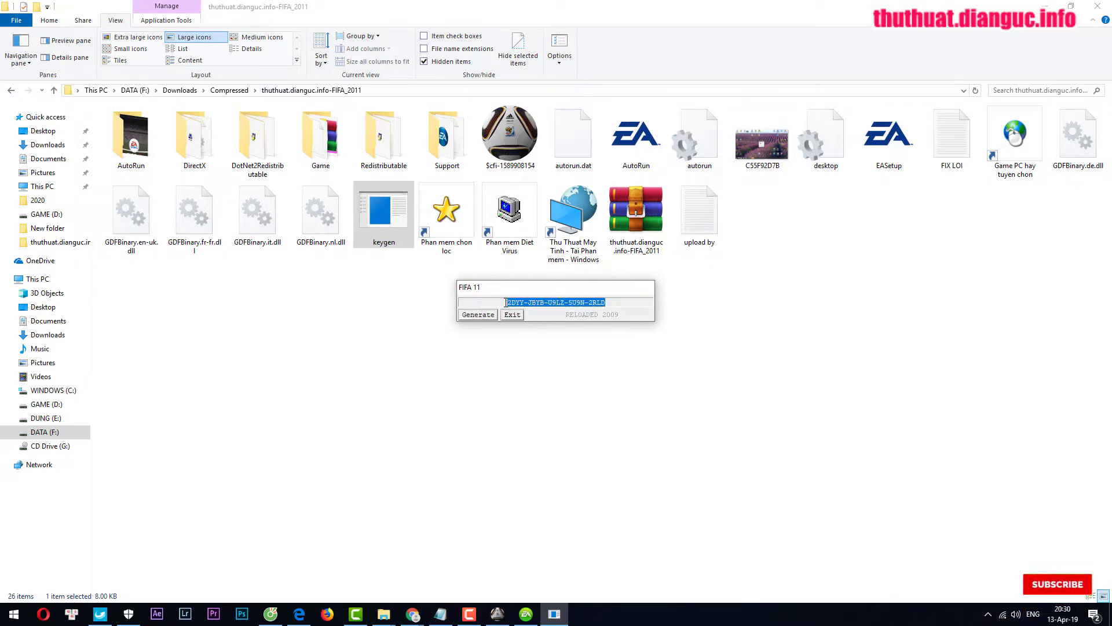
# Paste the copied code into the FIFA 11 registration code fields, continue the setup and close the keygen.
pyautogui.click(527, 616)
pyautogui.hotkey('ctrl', 'v')
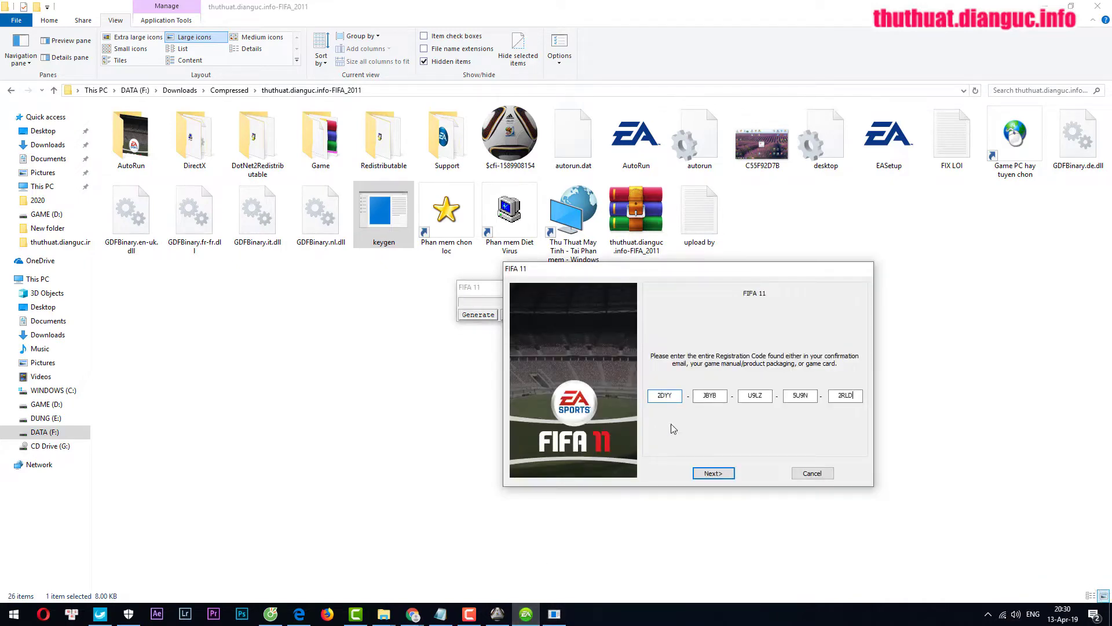
pyautogui.click(716, 472)
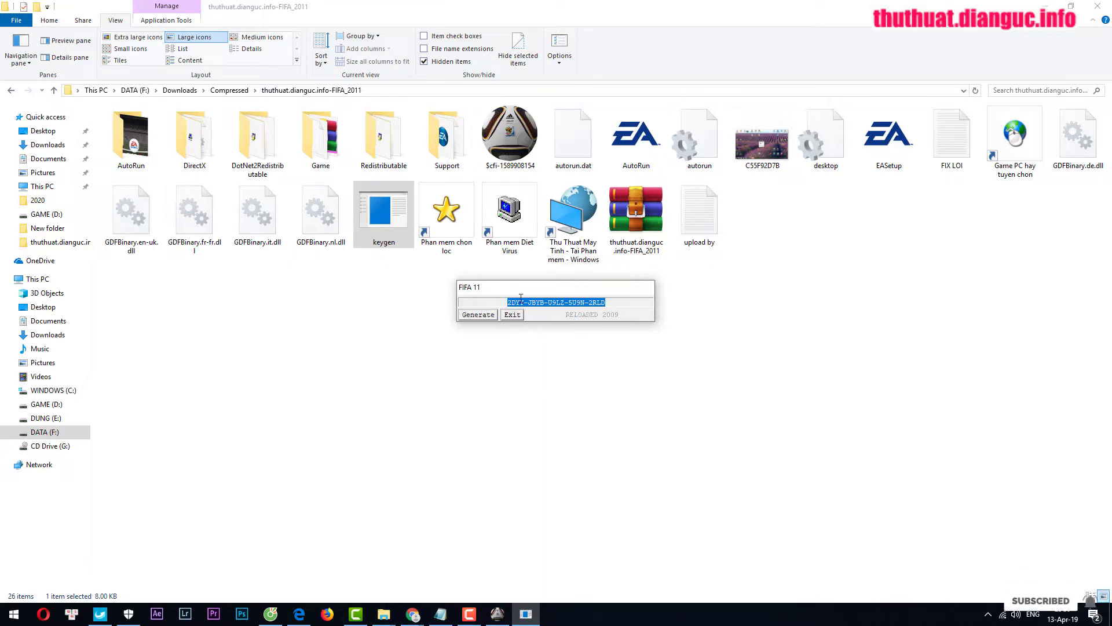
pyautogui.moveTo(521, 297); pyautogui.dragTo(778, 261)
pyautogui.click(776, 280)
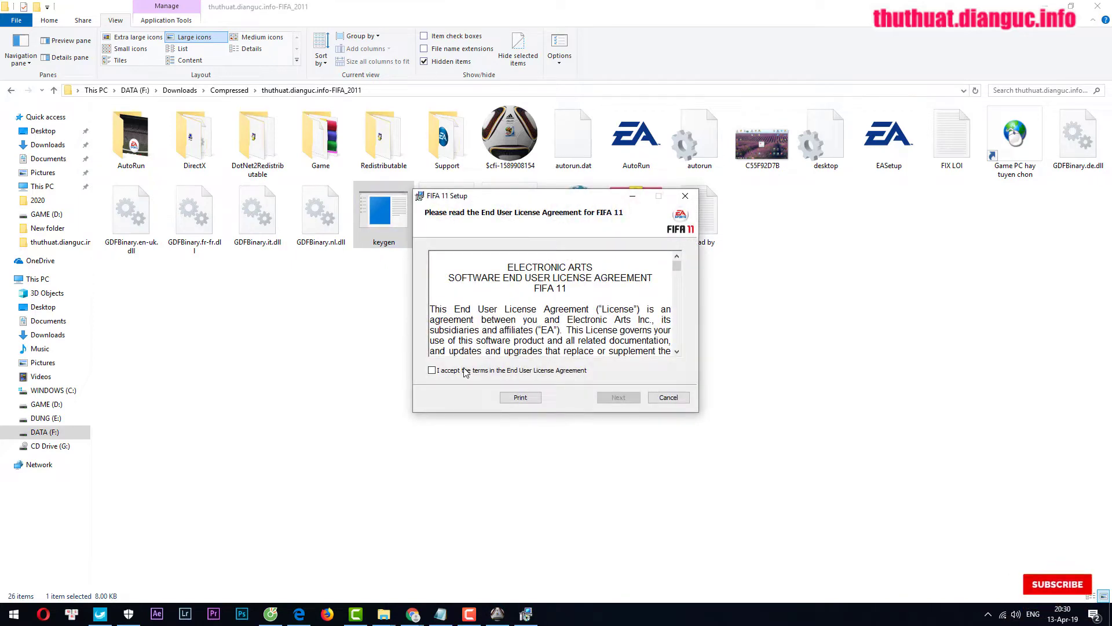
# Accept the FIFA 11 and Microsoft DirectX 9.0c end user license agreements in the setup wizard.
pyautogui.click(464, 370)
pyautogui.click(618, 398)
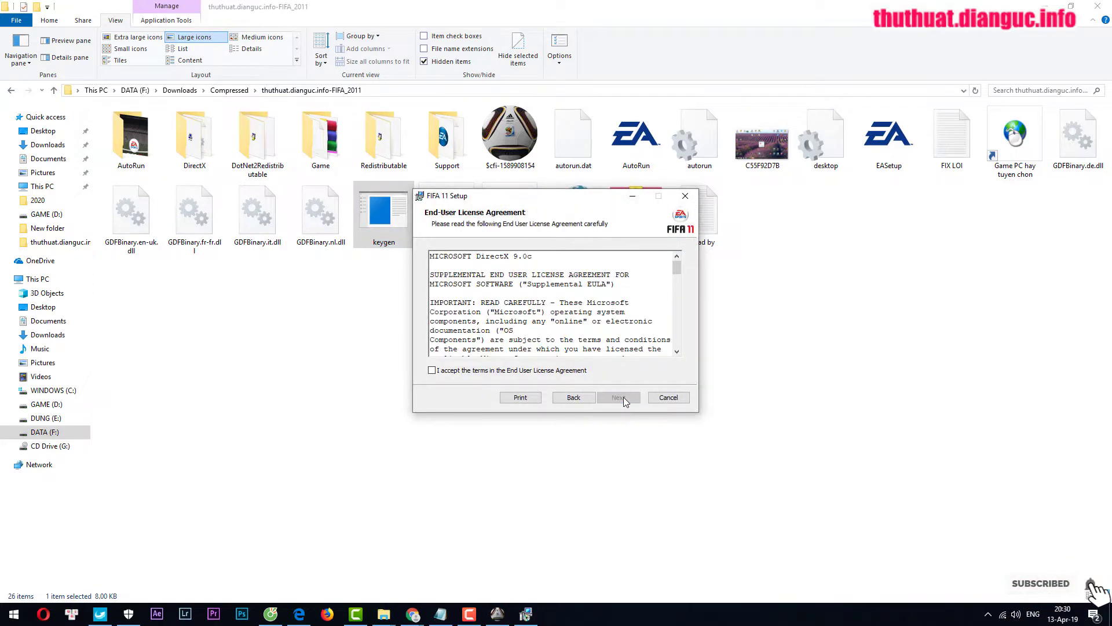
pyautogui.click(479, 372)
pyautogui.click(618, 397)
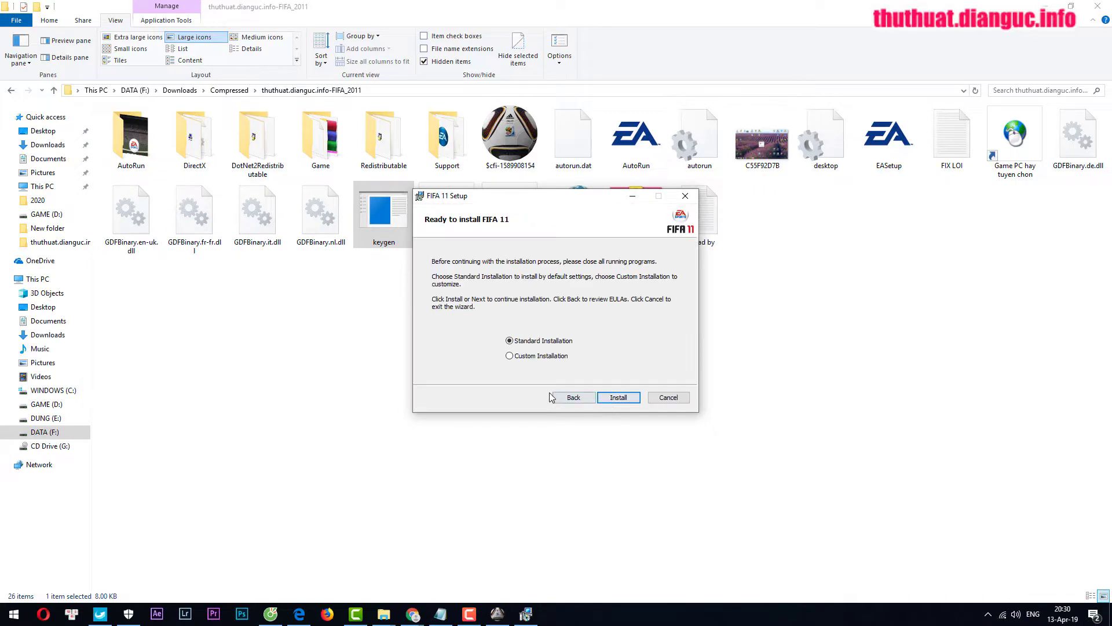
# Choose Standard Installation, start installing FIFA 11 and move the setup window clear of the folder's files.
pyautogui.click(532, 342)
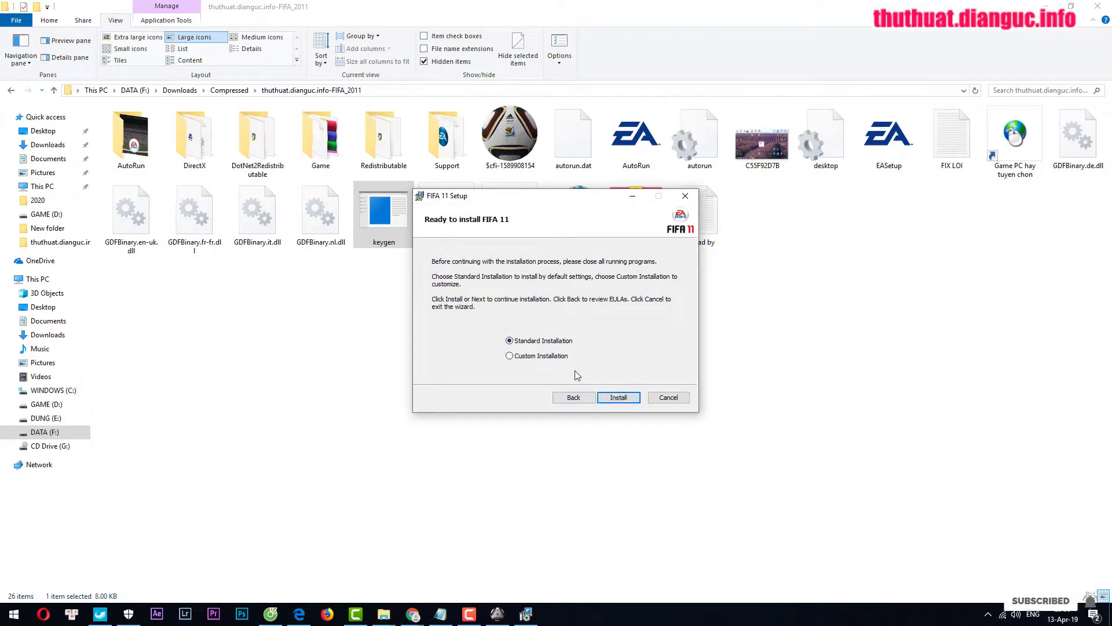
pyautogui.click(615, 398)
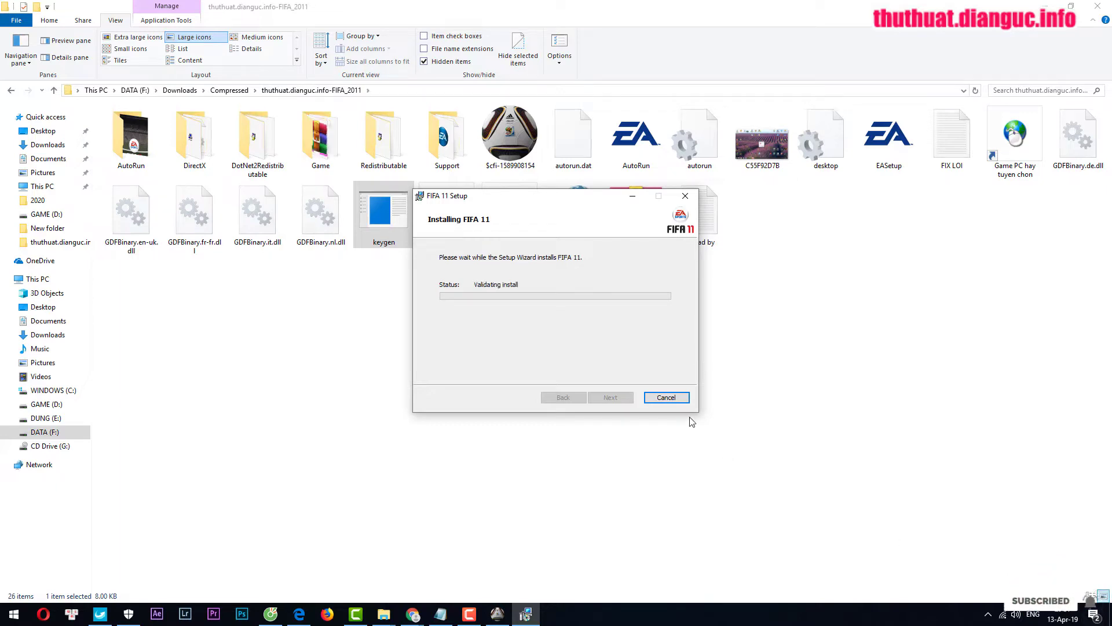
pyautogui.moveTo(553, 200); pyautogui.dragTo(569, 205)
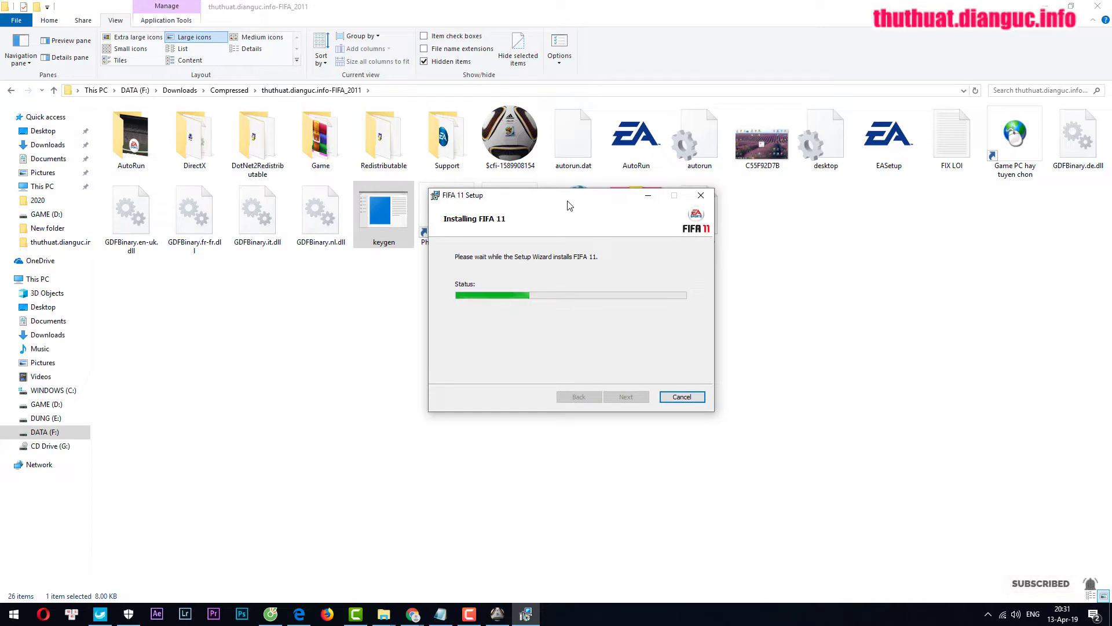
pyautogui.moveTo(570, 205); pyautogui.dragTo(525, 276)
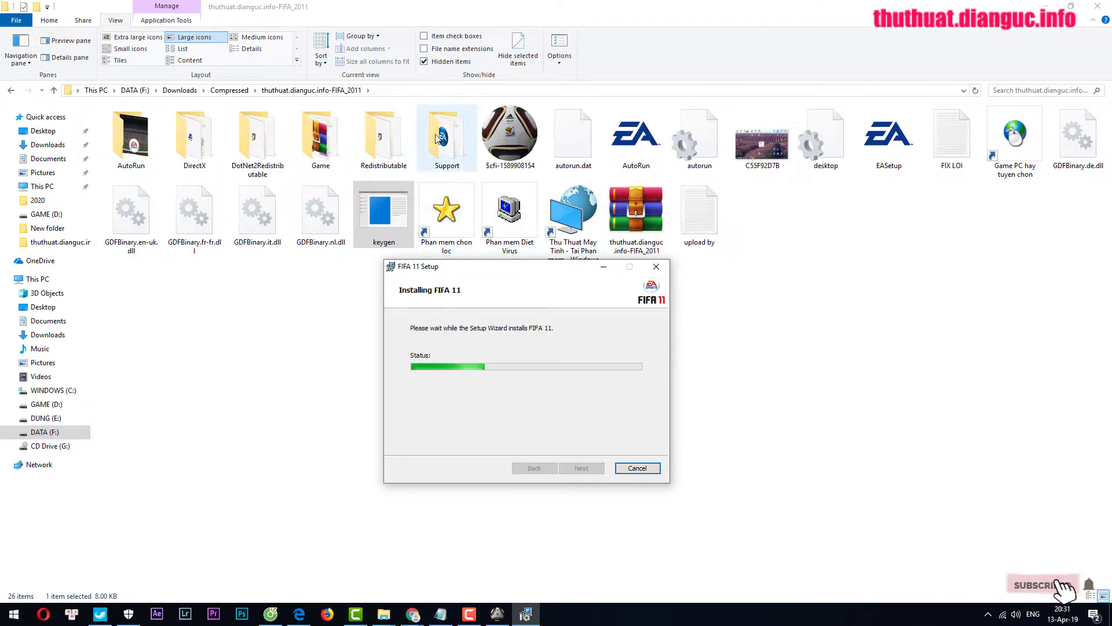
# Look up the Globe Converter application in the Game folder and return to the thuthuat.dianguc.info-FIFA_2011 folder.
pyautogui.doubleClick(320, 139)
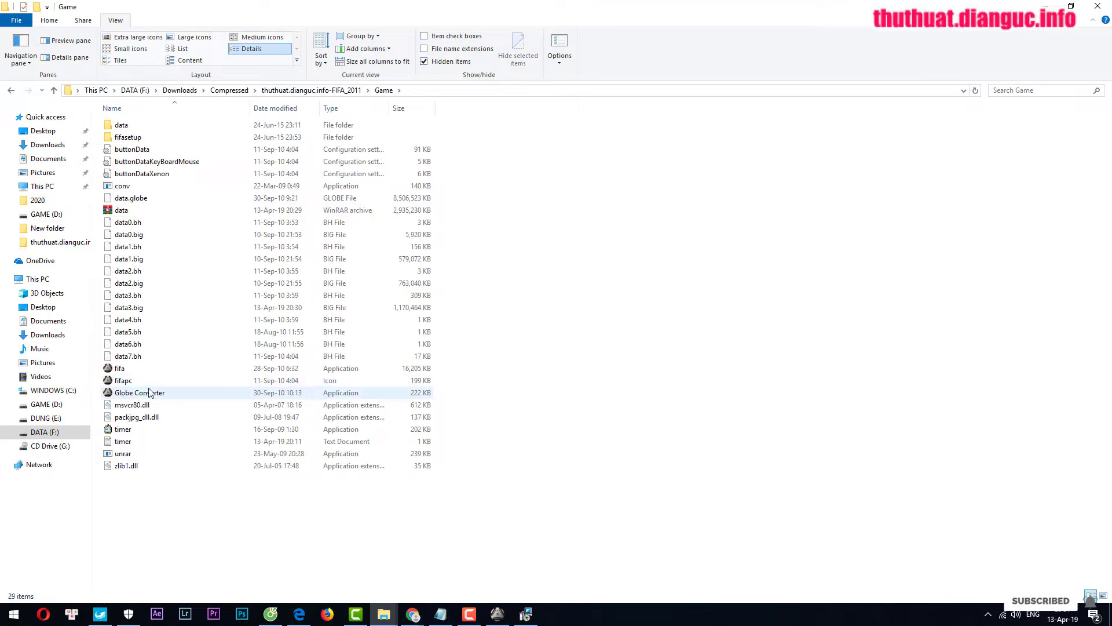
pyautogui.click(154, 392)
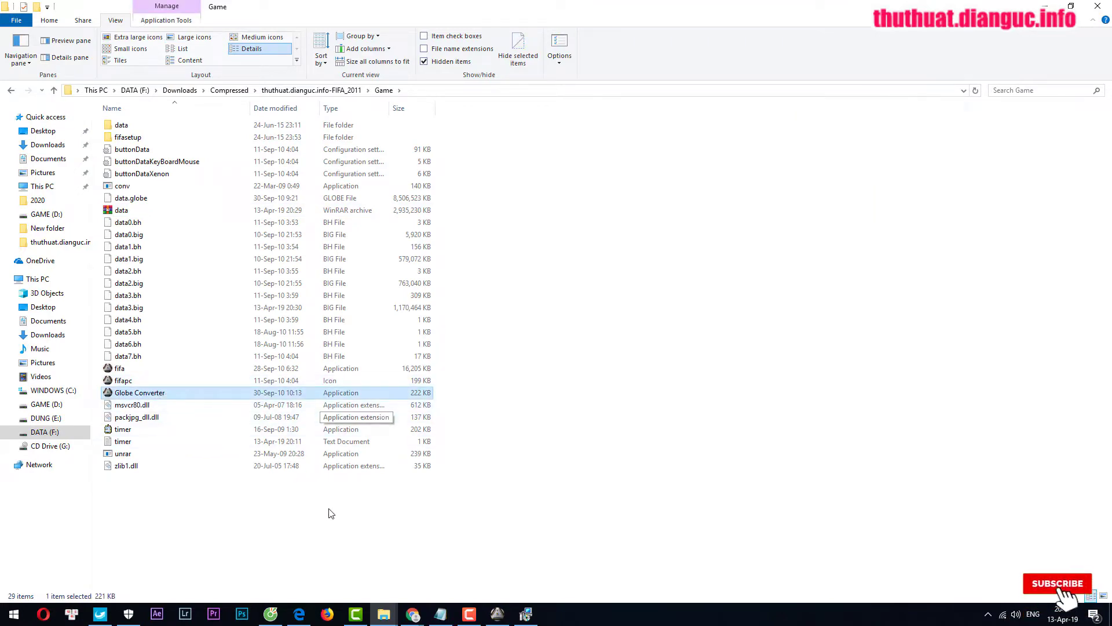
pyautogui.click(297, 90)
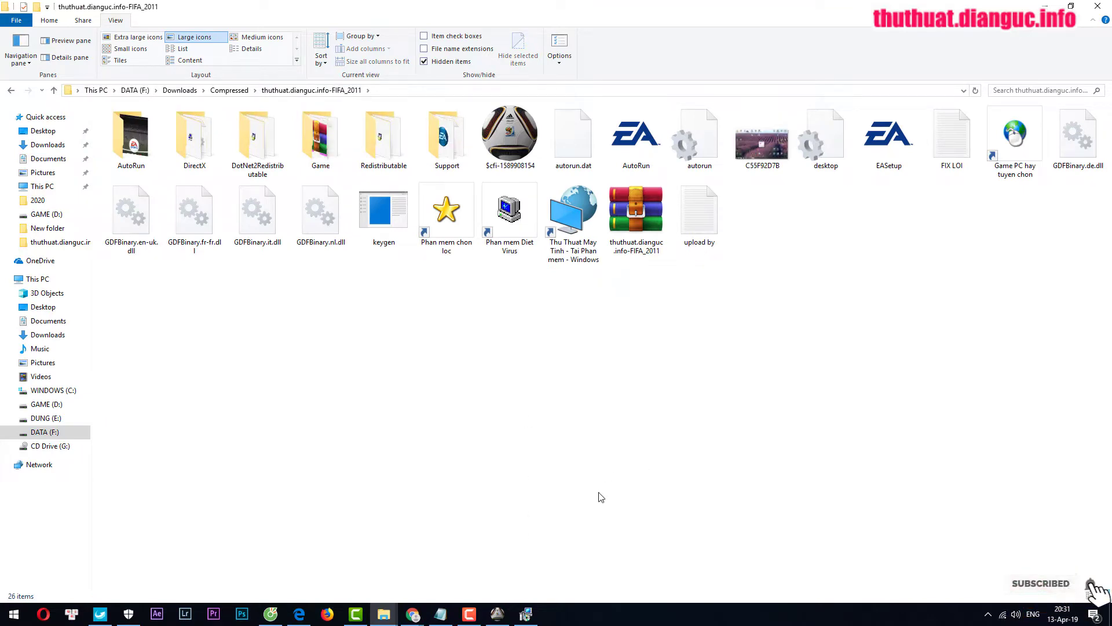
# Review the FIX LOI note in Notepad, highlighting the whole missing data0.big line, and minimize the note.
pyautogui.click(440, 613)
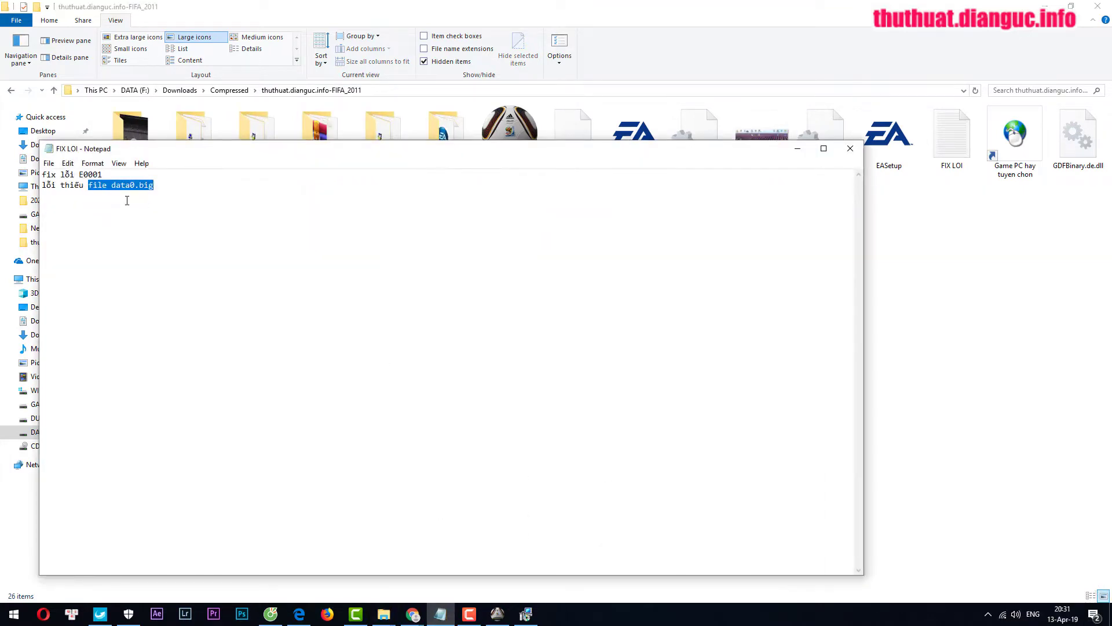
pyautogui.click(147, 205)
pyautogui.moveTo(154, 185); pyautogui.dragTo(44, 187)
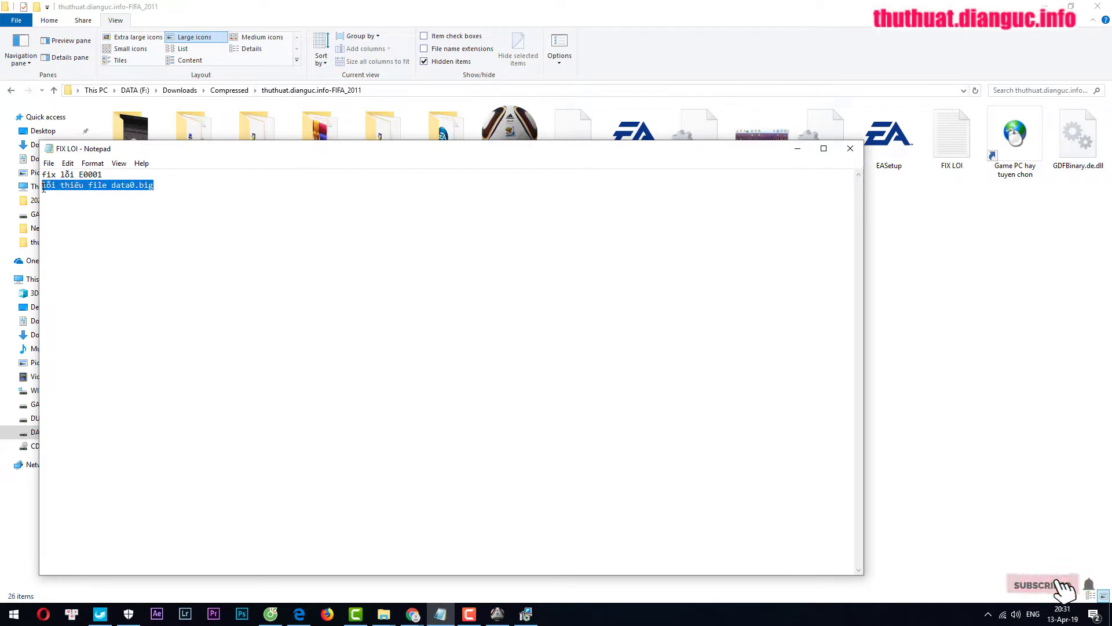
pyautogui.click(798, 150)
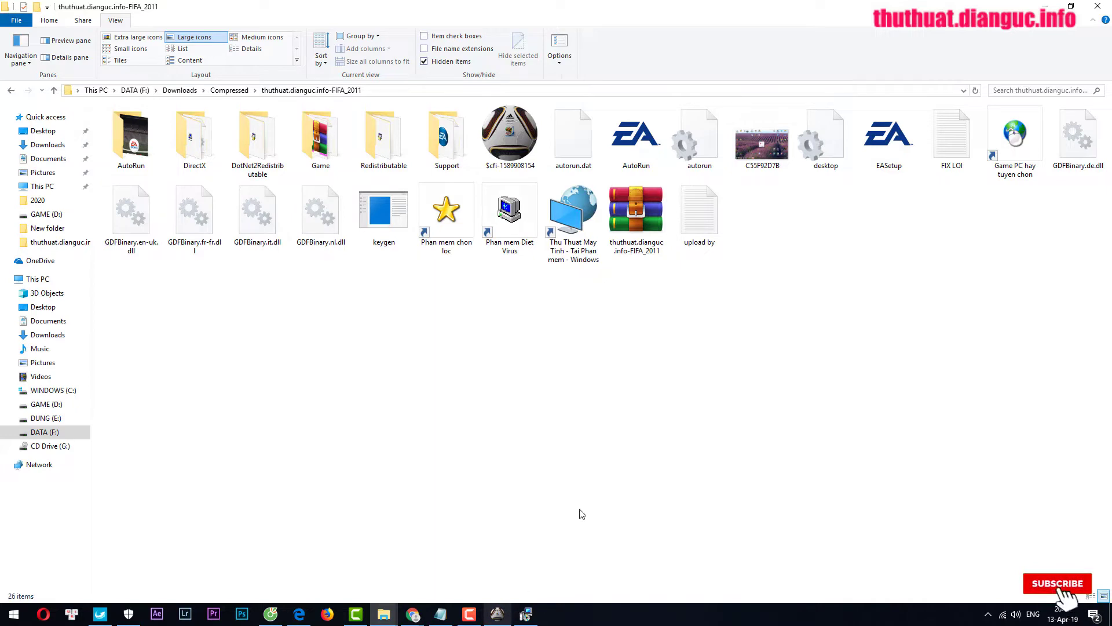
# Show the Globe Converter console together with the FIFA 11 Setup window and monitor the extraction of the data files.
pyautogui.click(497, 614)
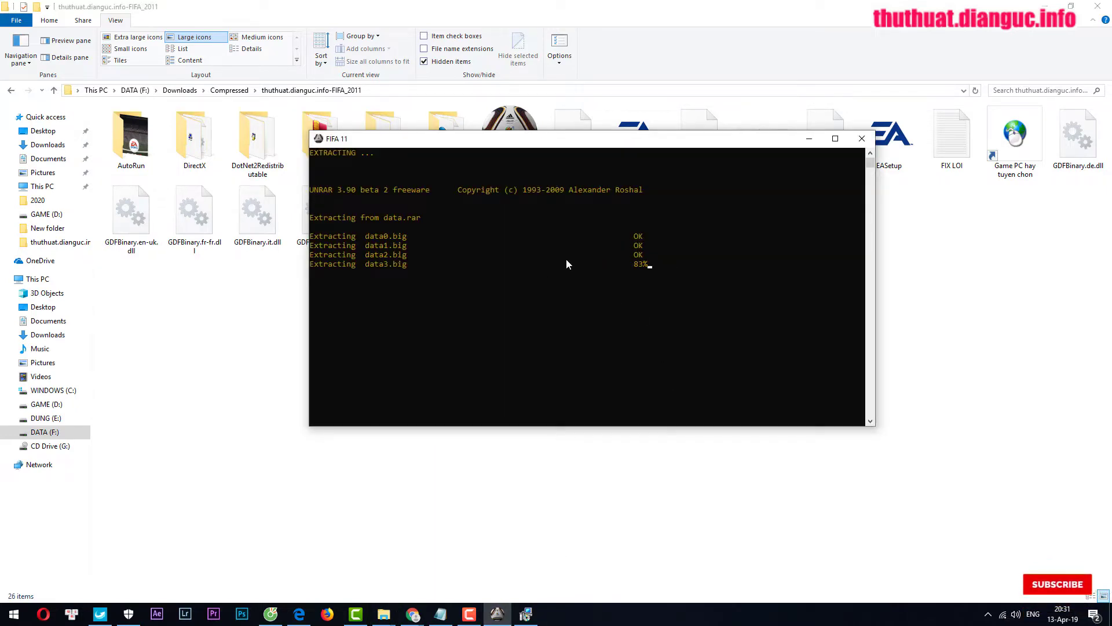
pyautogui.click(525, 613)
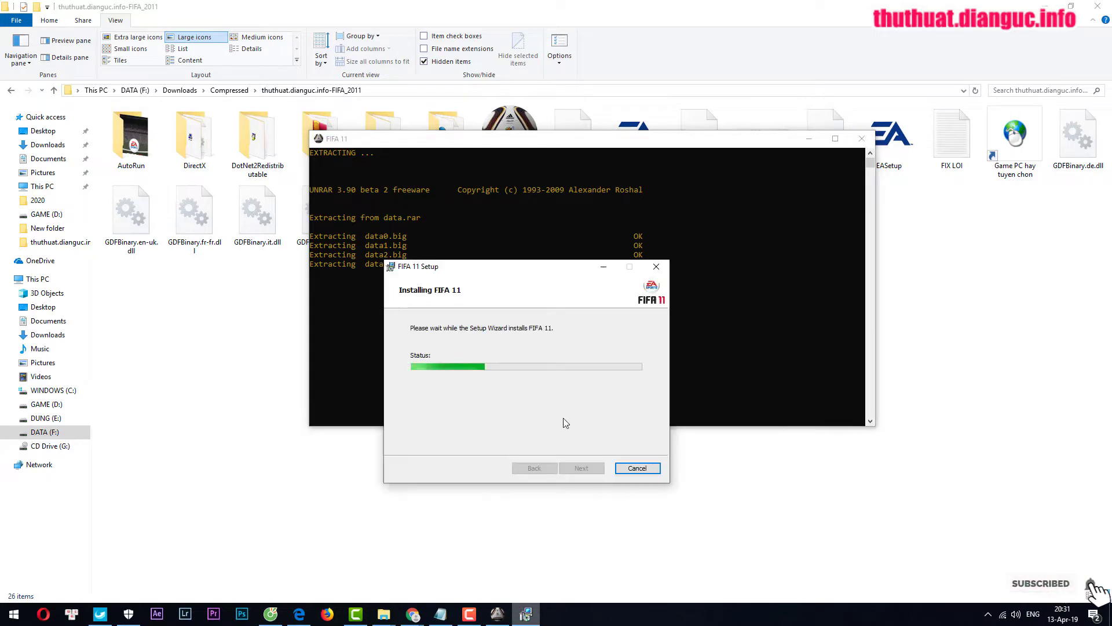
pyautogui.moveTo(502, 268); pyautogui.dragTo(562, 350)
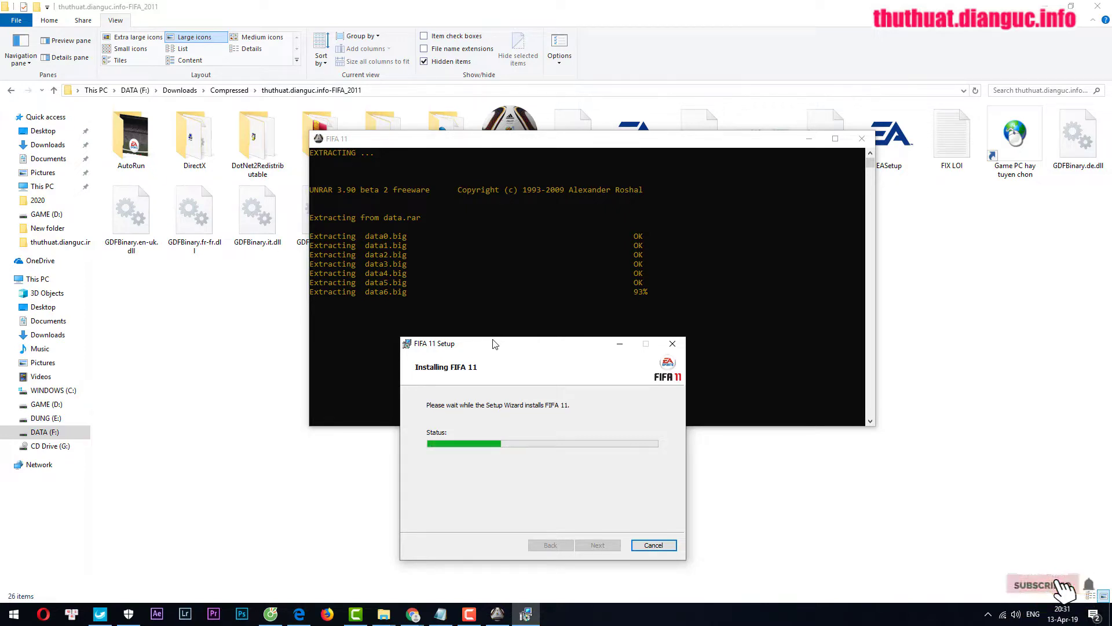
pyautogui.moveTo(495, 344); pyautogui.dragTo(545, 322)
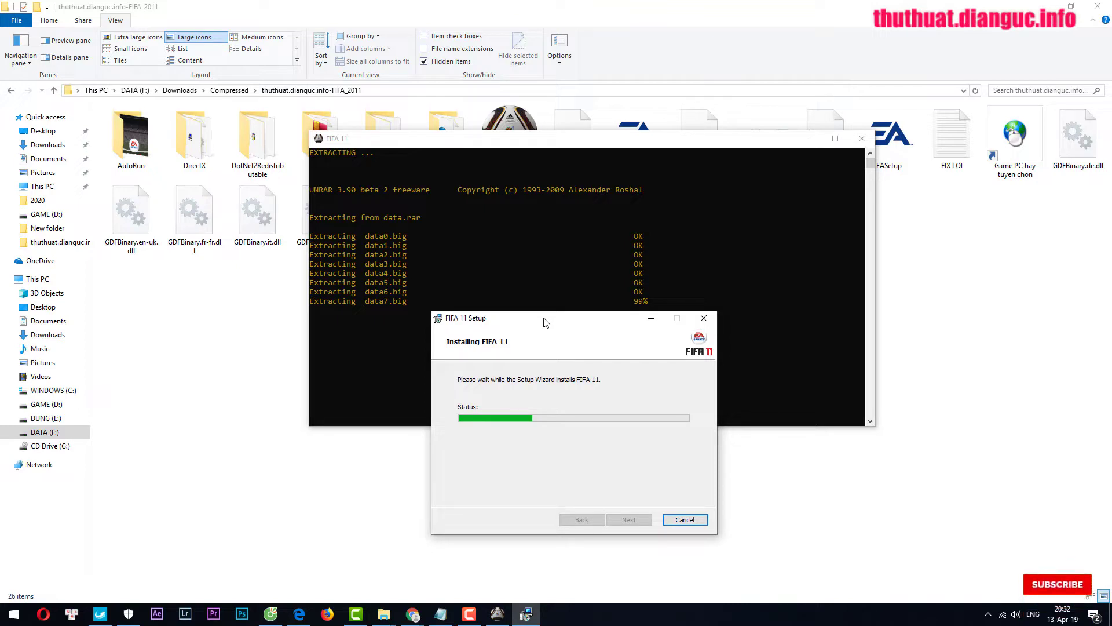
pyautogui.moveTo(544, 322); pyautogui.dragTo(532, 287)
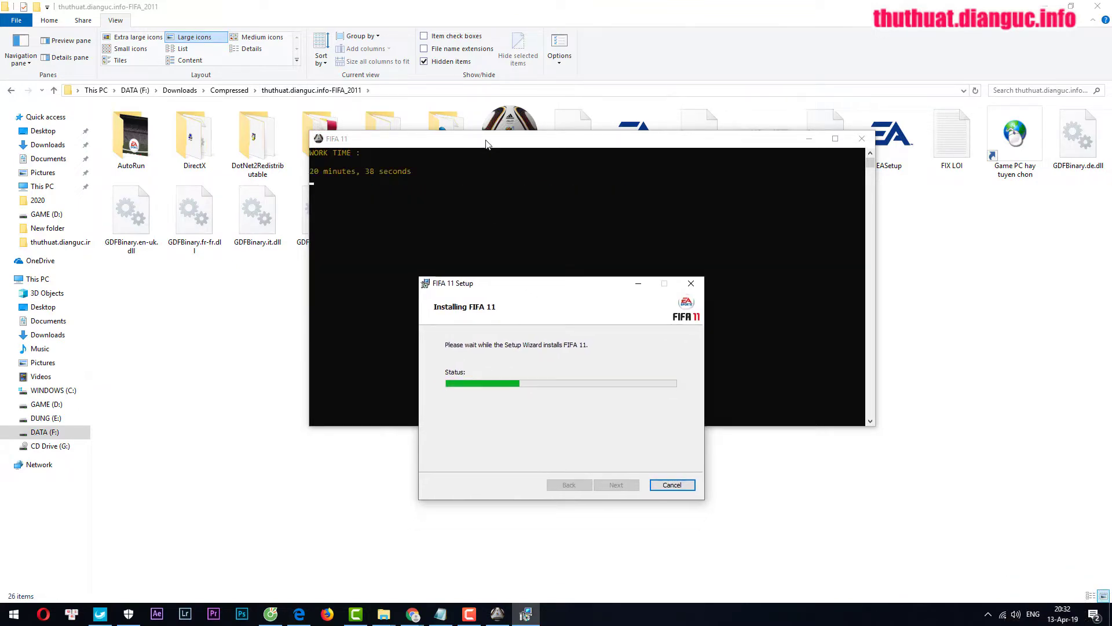
# Bring the Globe Converter console to the front and dismiss it to end the conversion.
pyautogui.moveTo(487, 144); pyautogui.dragTo(438, 160)
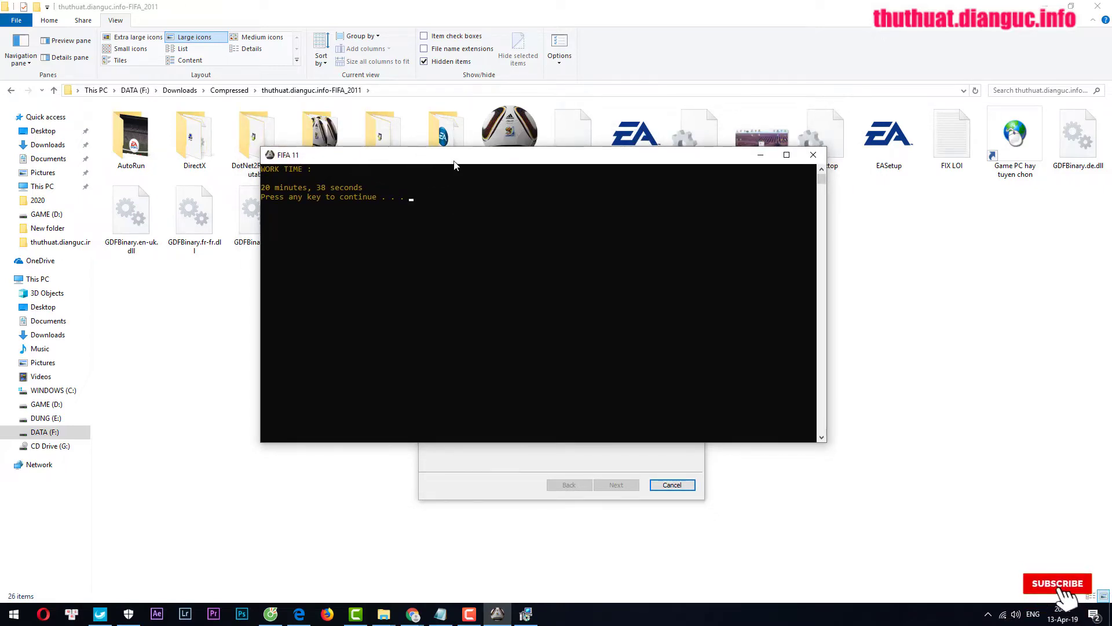
pyautogui.moveTo(455, 165); pyautogui.dragTo(606, 365)
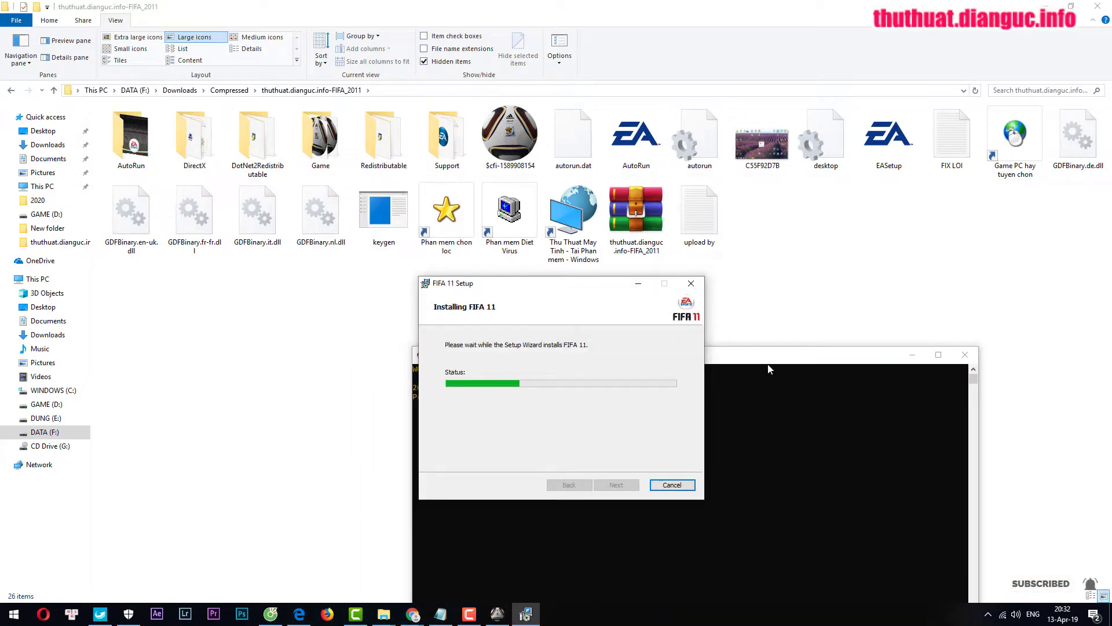
pyautogui.click(735, 435)
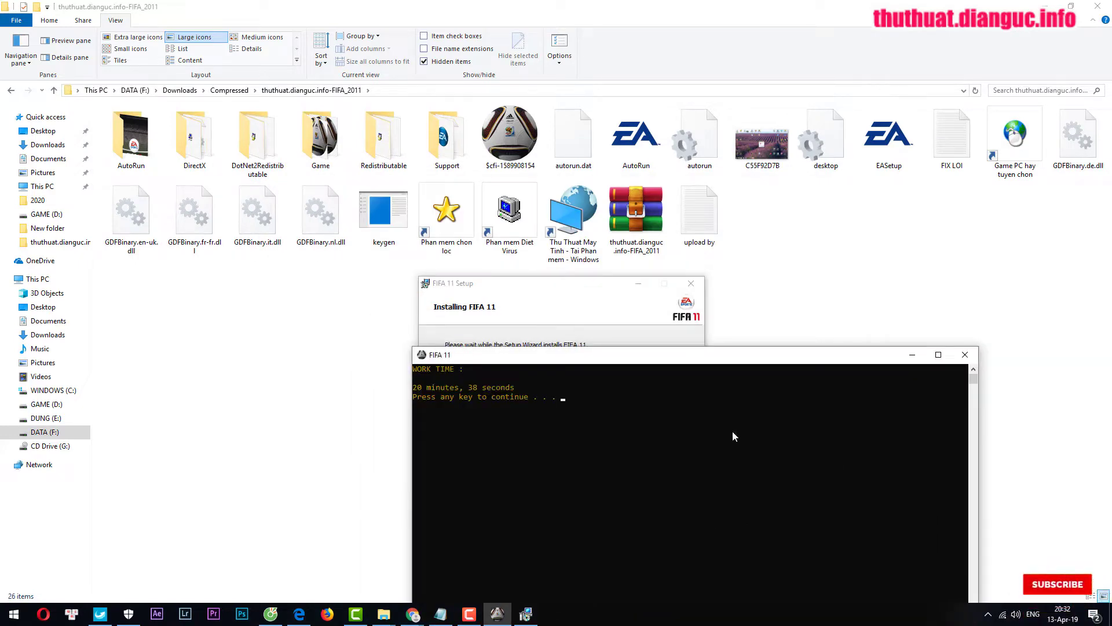
pyautogui.press('Return')
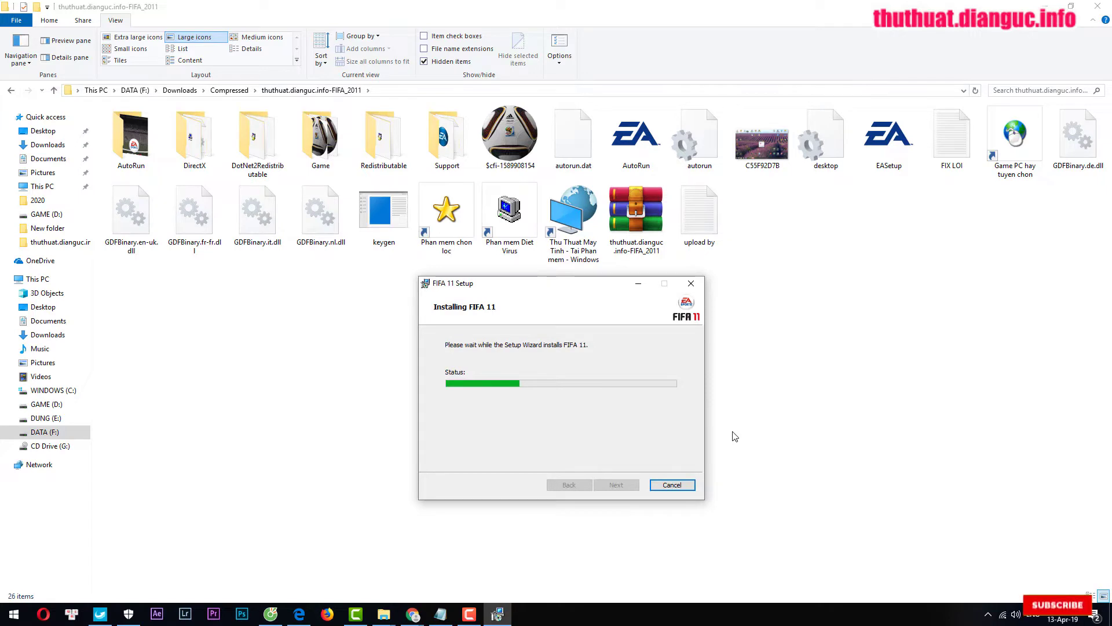
pyautogui.click(499, 607)
pyautogui.click(499, 608)
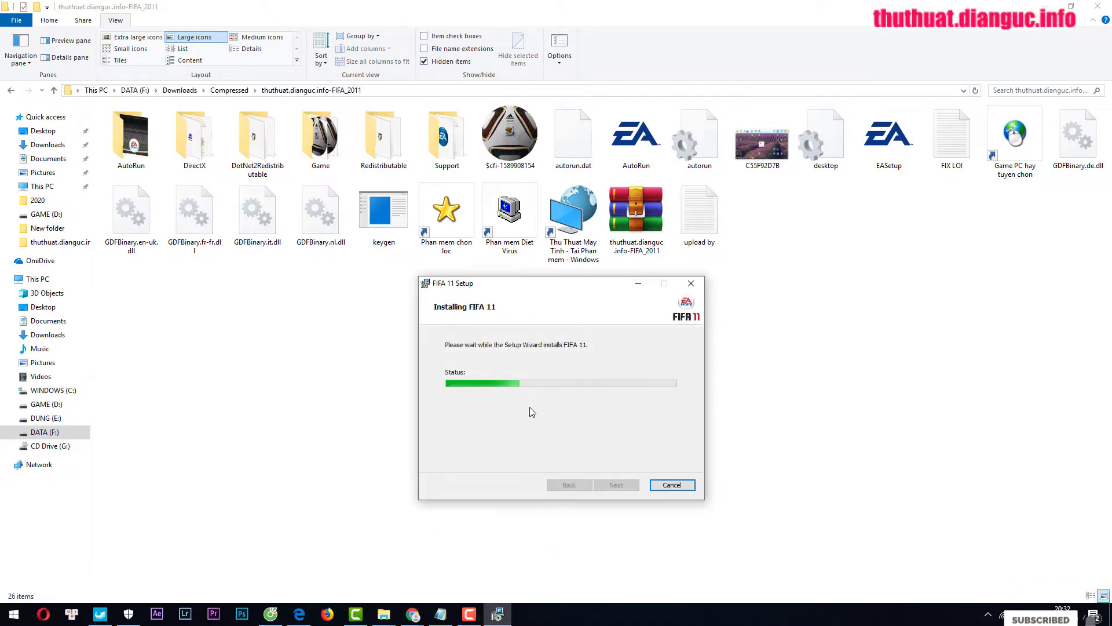
pyautogui.moveTo(553, 290); pyautogui.dragTo(510, 277)
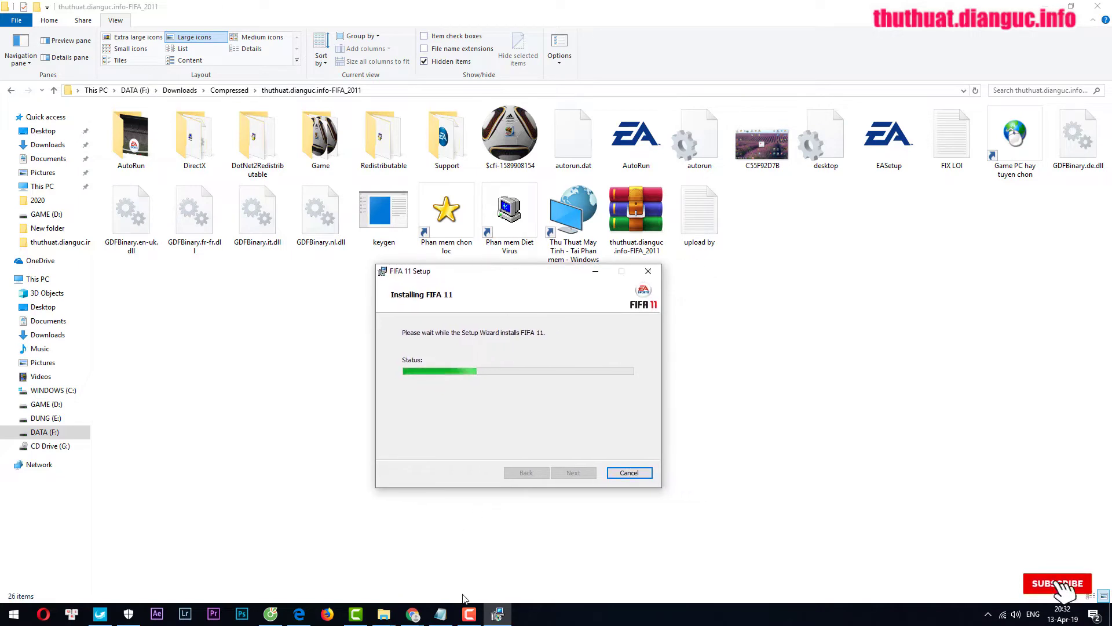
pyautogui.click(469, 613)
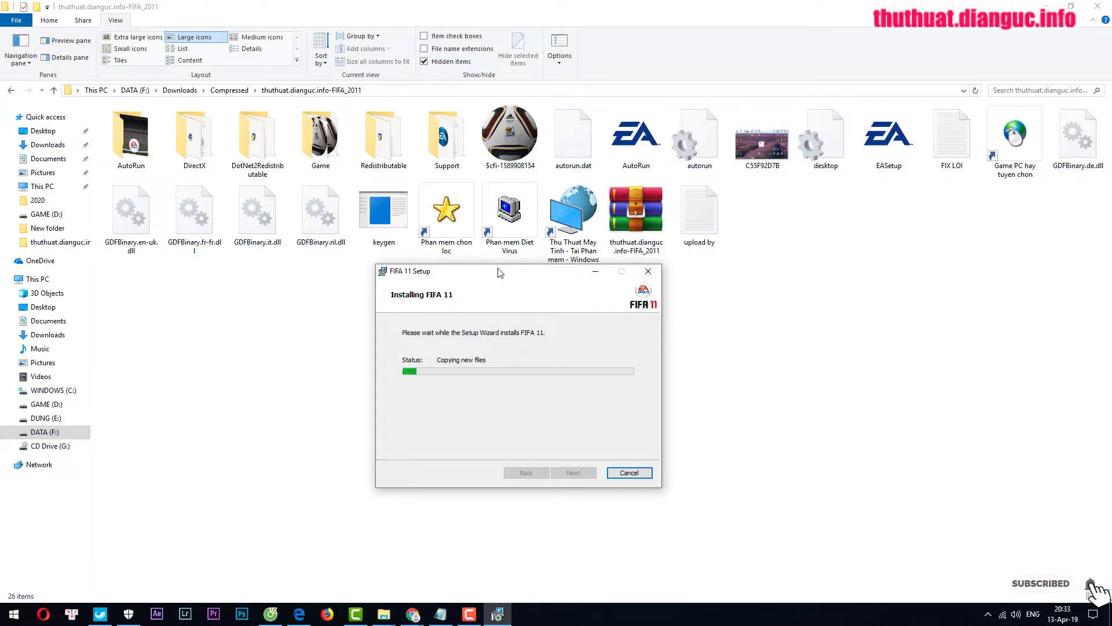
pyautogui.moveTo(500, 272); pyautogui.dragTo(518, 339)
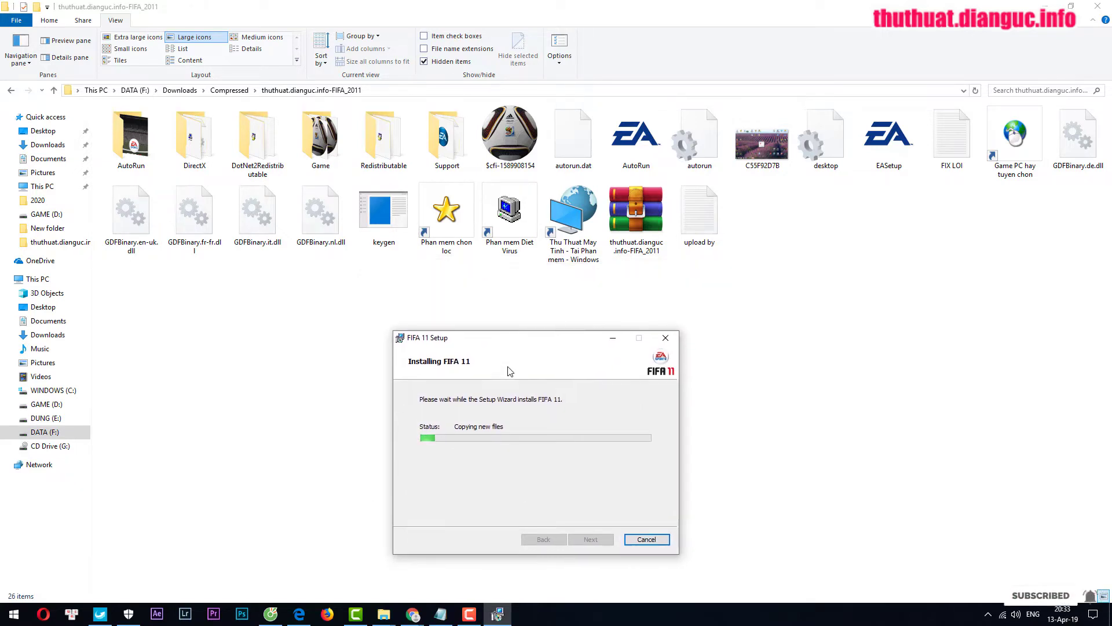
# Switch to Chrome and look through the Thủ Thuật Máy Tính Facebook page and the Download FIFA 2011 page down to its reader comments.
pyautogui.click(401, 622)
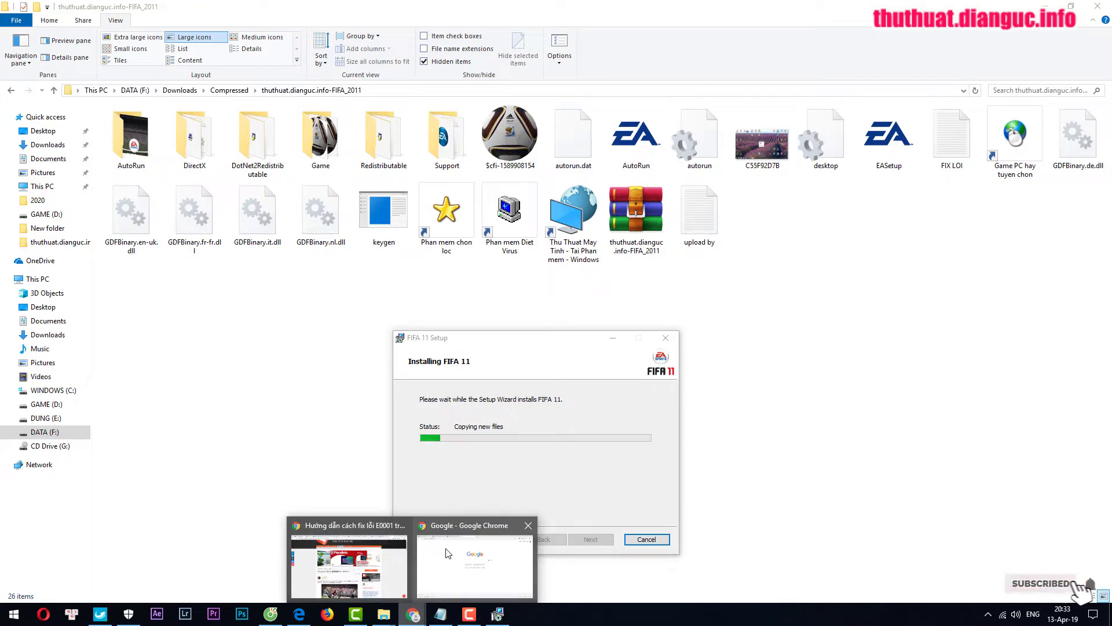
pyautogui.click(447, 552)
pyautogui.click(212, 5)
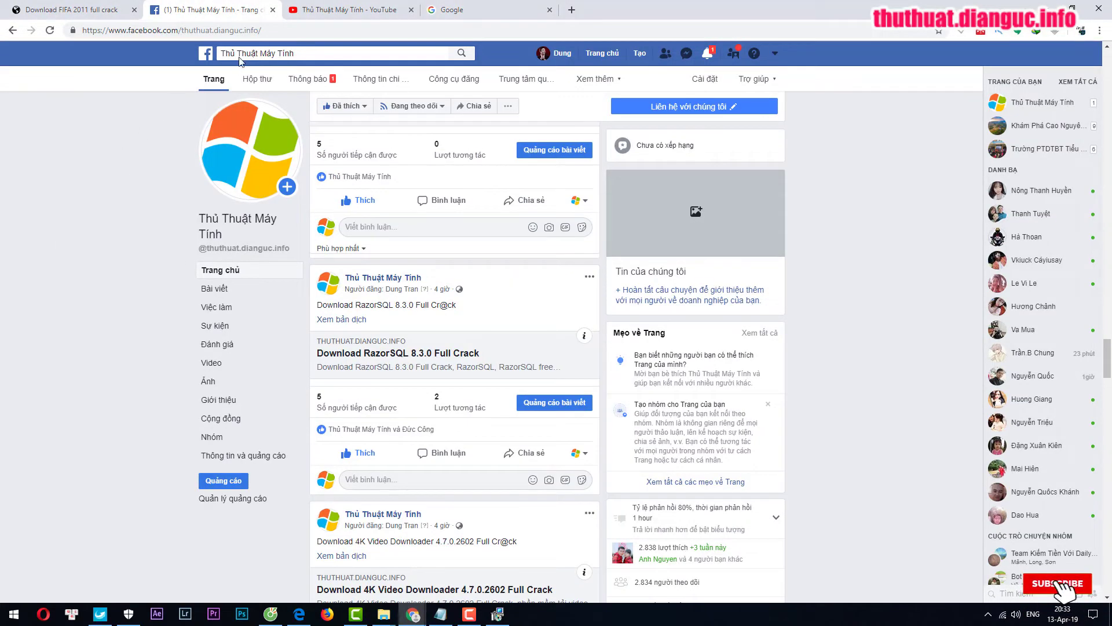
pyautogui.moveTo(262, 32); pyautogui.dragTo(183, 40)
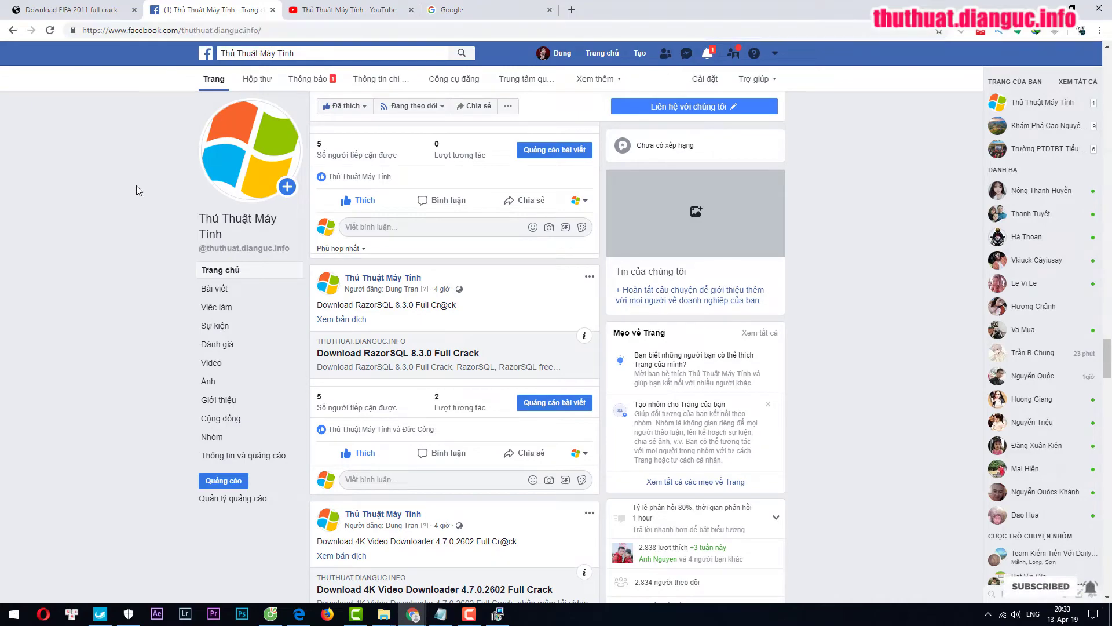
pyautogui.click(106, 7)
pyautogui.scroll(12, 106, 147)
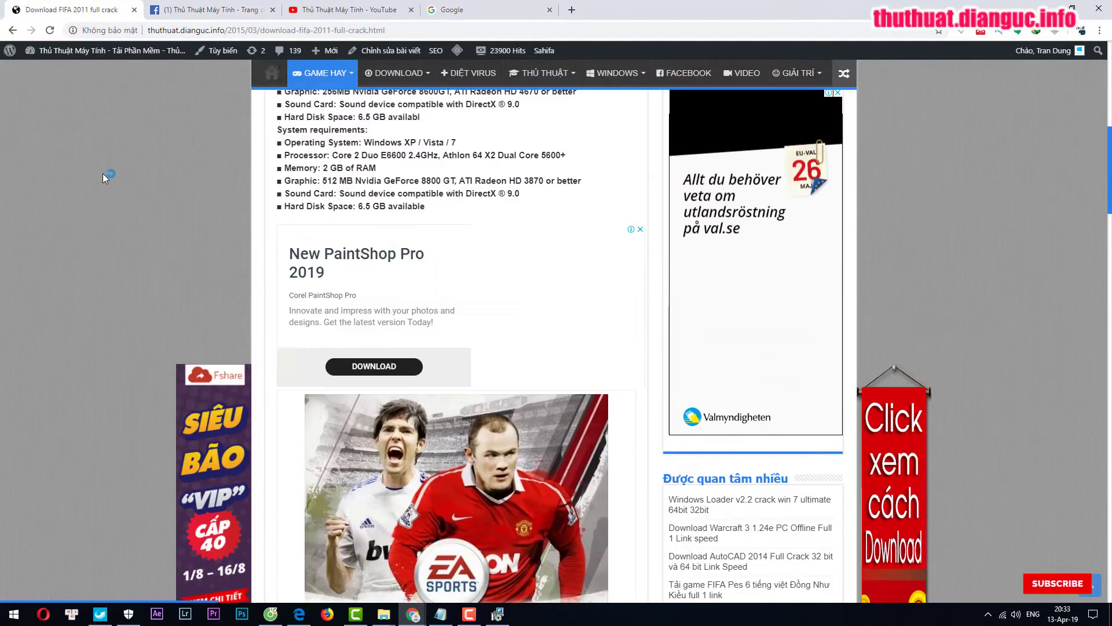
pyautogui.scroll(-20, 116, 194)
pyautogui.scroll(-12, 117, 196)
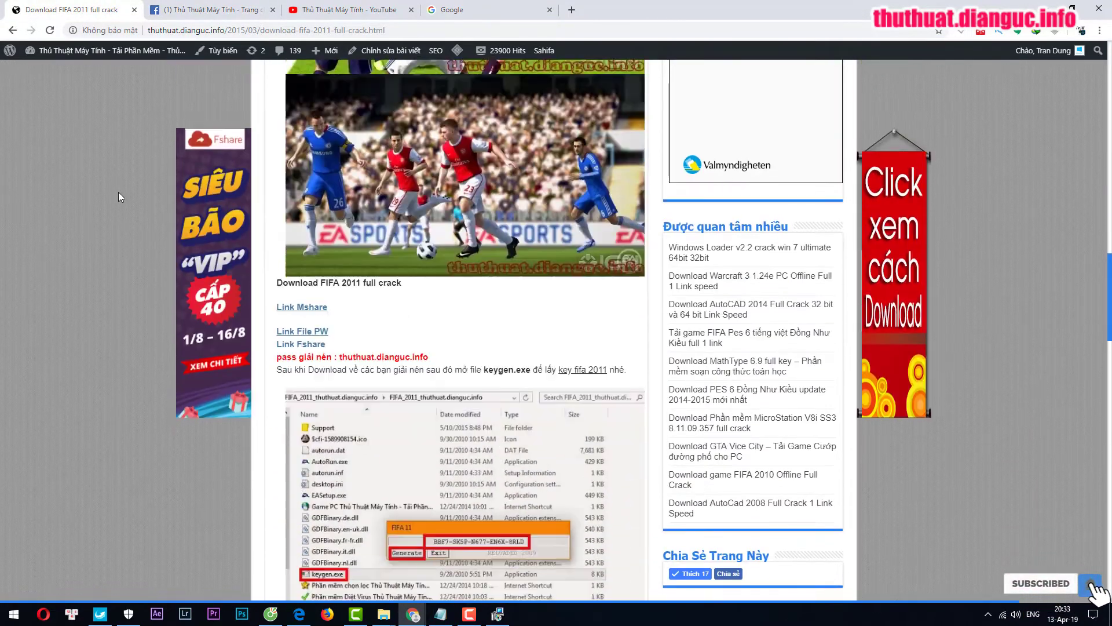
pyautogui.scroll(-15, 107, 197)
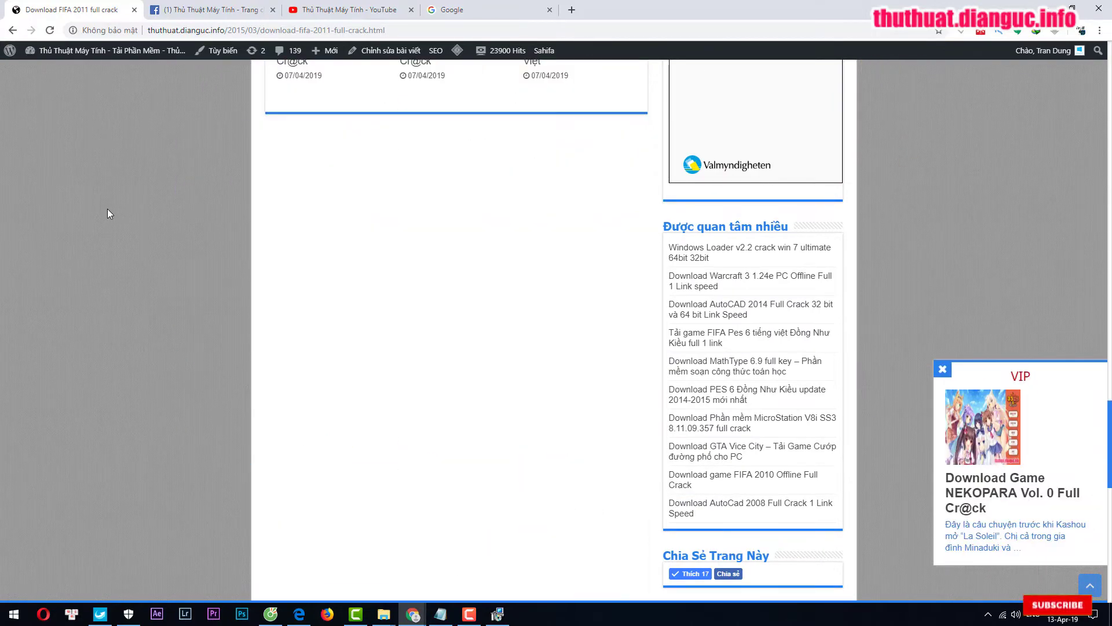
pyautogui.scroll(8, 107, 208)
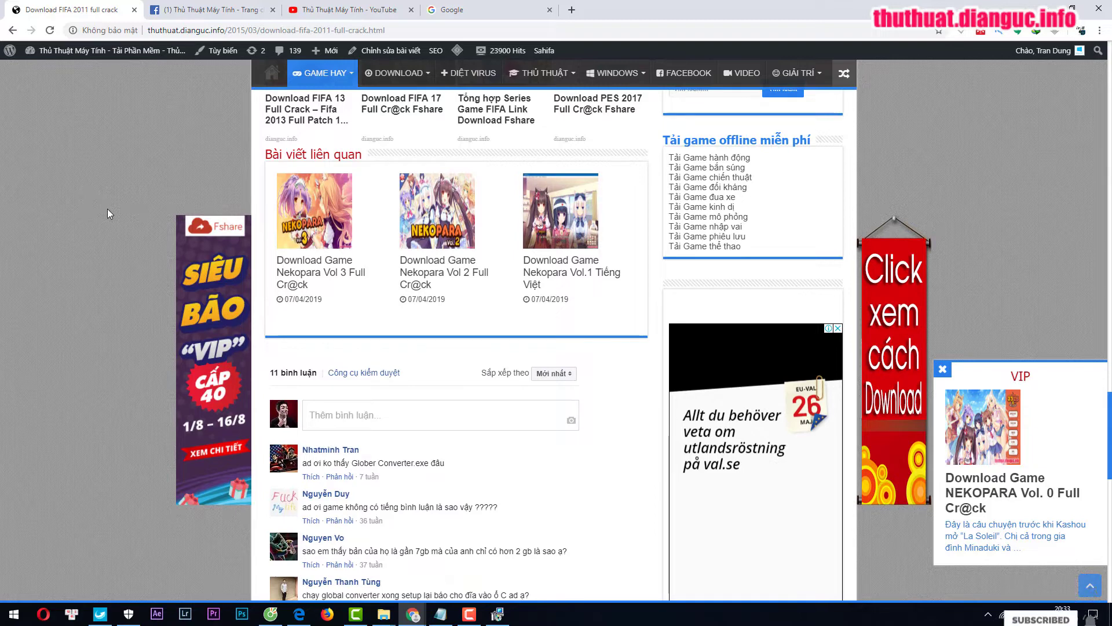
pyautogui.scroll(-2, 106, 208)
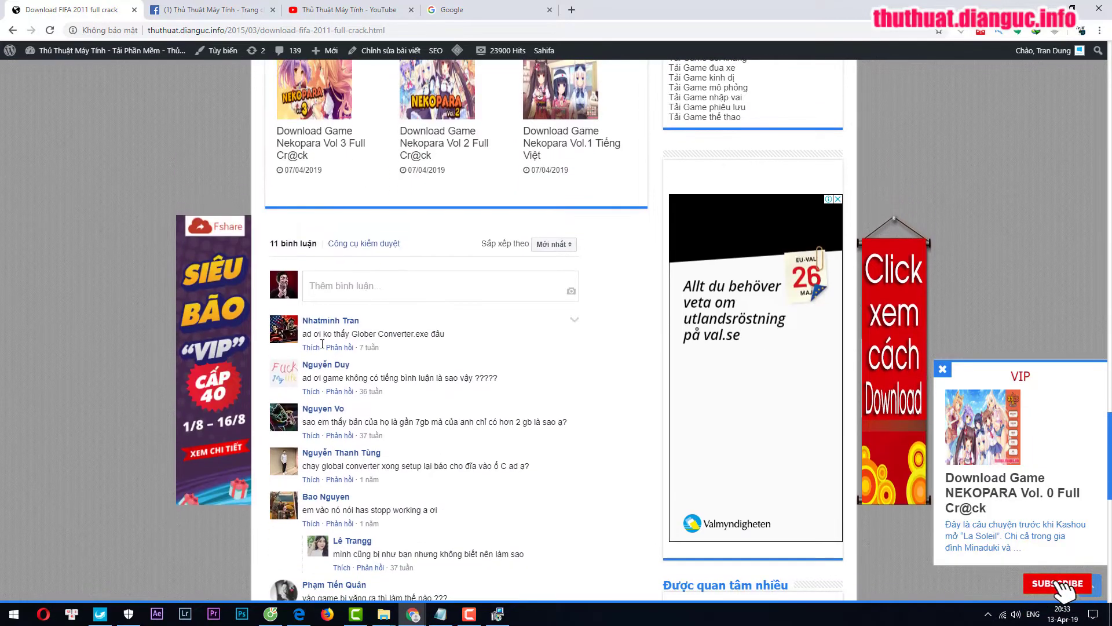
# Reply "ở thư mục game" to the comment asking where Glober Converter.exe is and post the reply.
pyautogui.click(340, 347)
pyautogui.scroll(-4, 373, 144)
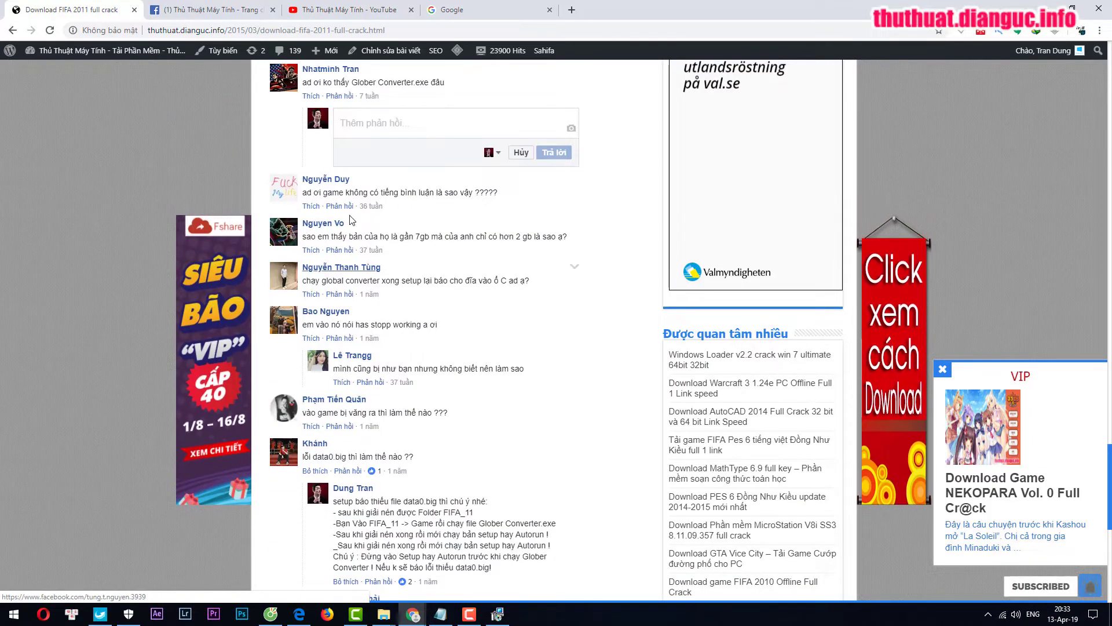
pyautogui.click(374, 121)
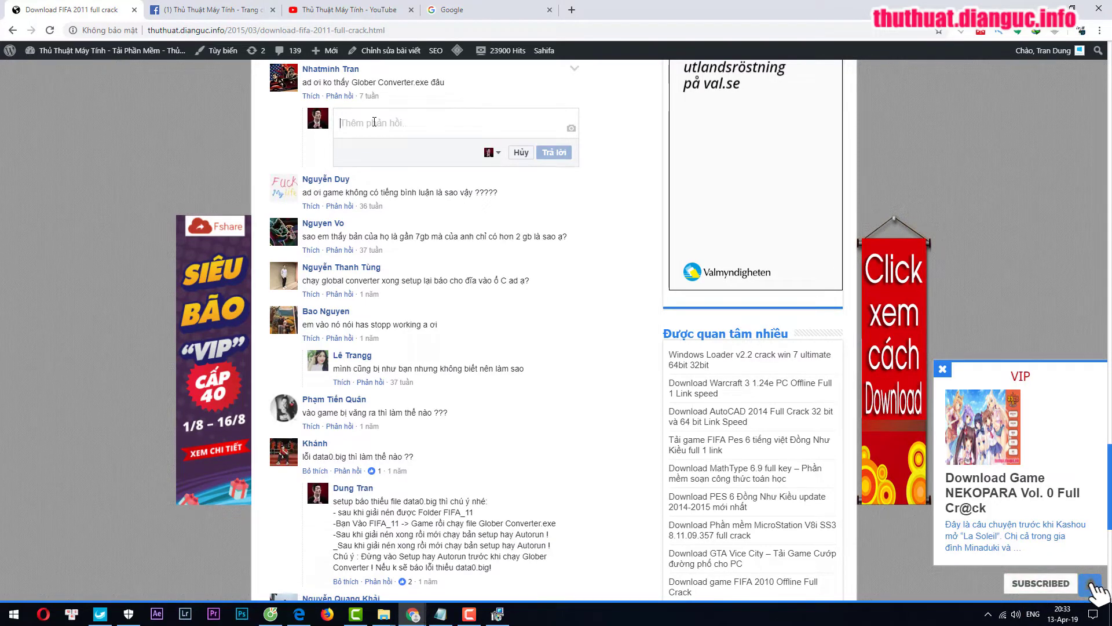
pyautogui.write('thư m')
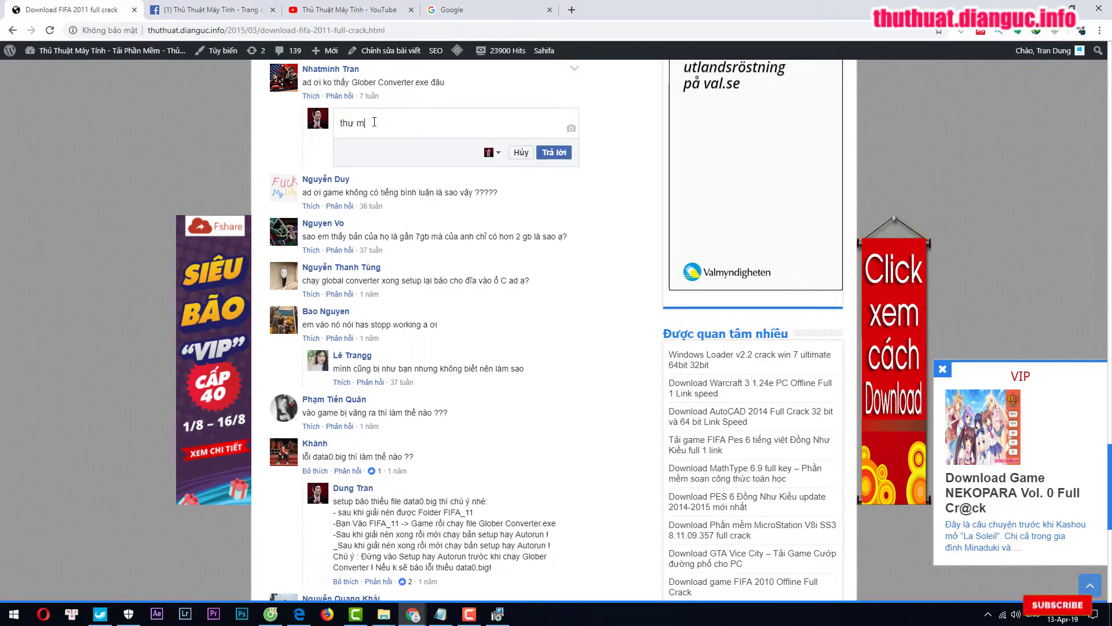
pyautogui.write('uc')
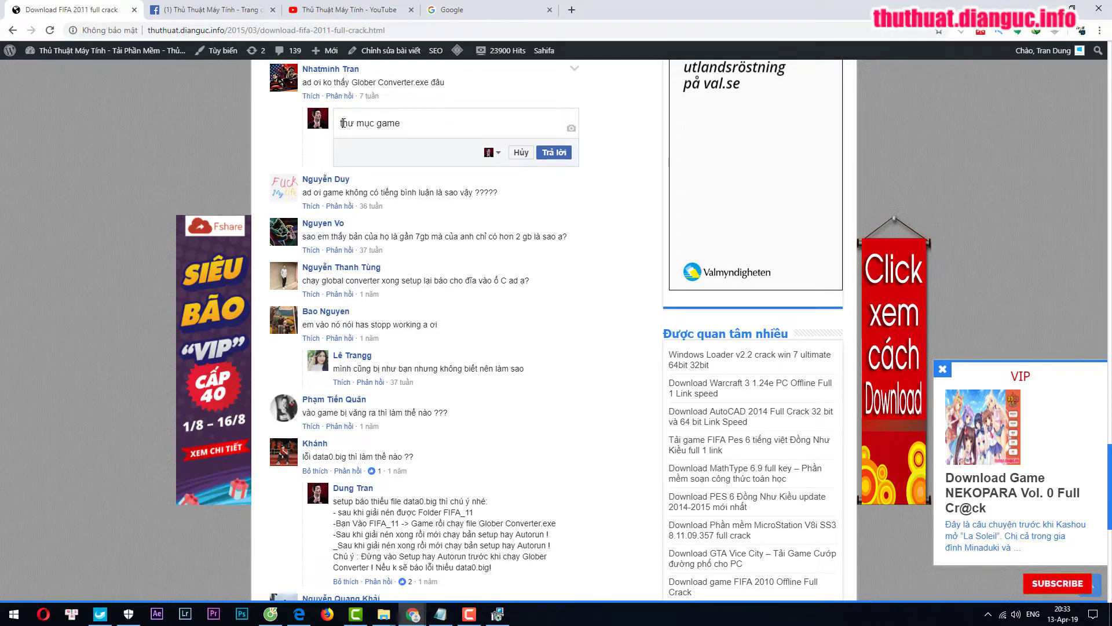
pyautogui.write('ở')
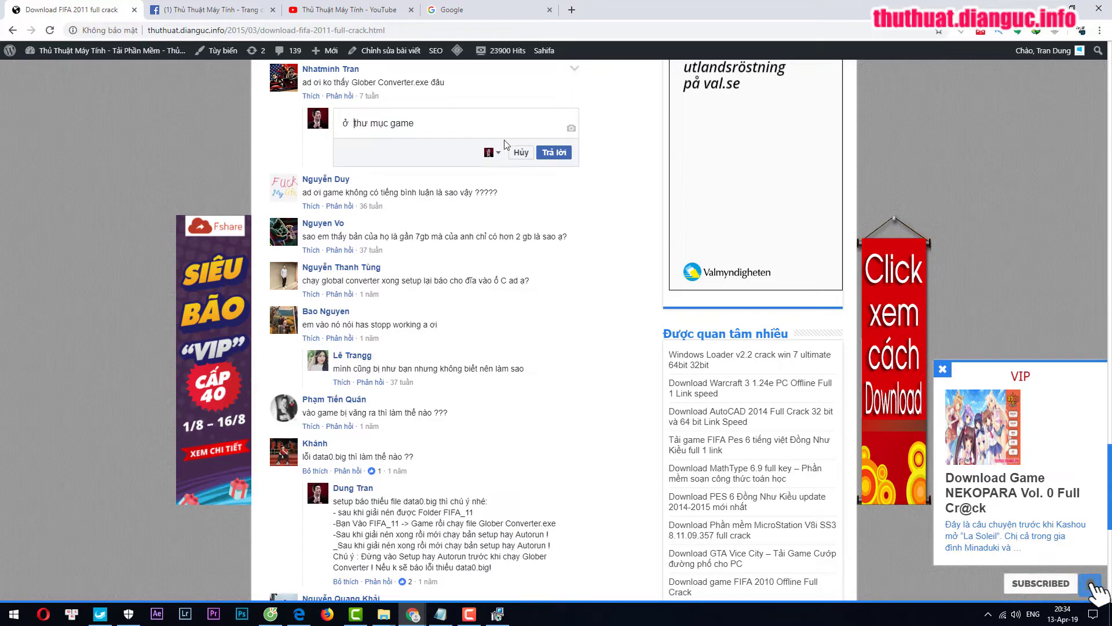
pyautogui.click(554, 152)
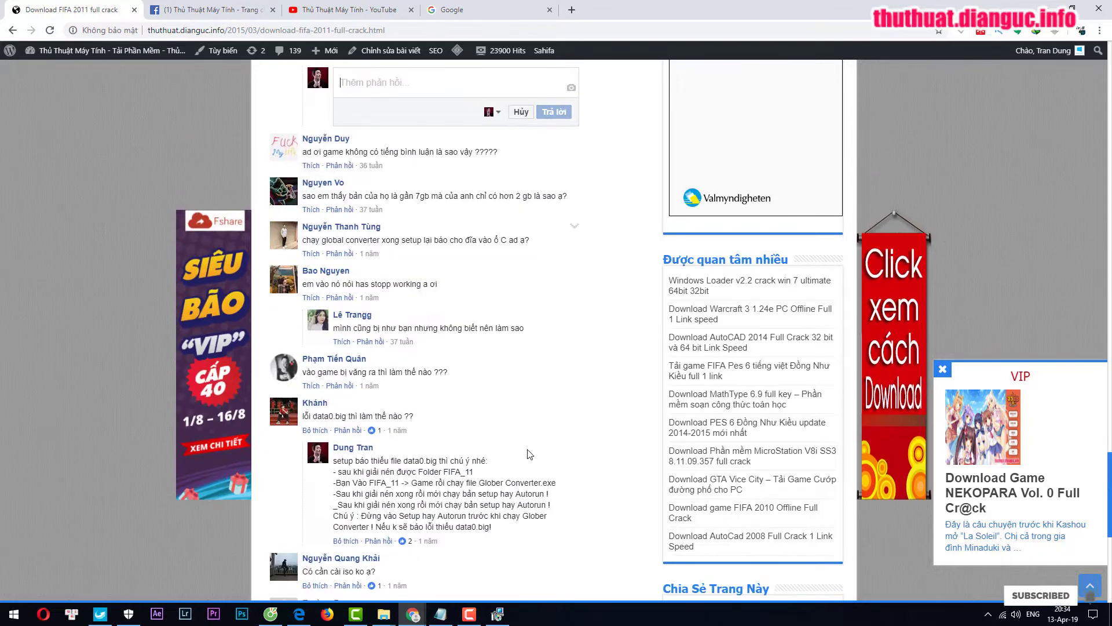
# Check the FIFA 11 Setup progress and show the setup window over the thuthuat.dianguc.info-FIFA_2011 folder.
pyautogui.click(497, 614)
pyautogui.moveTo(426, 616)
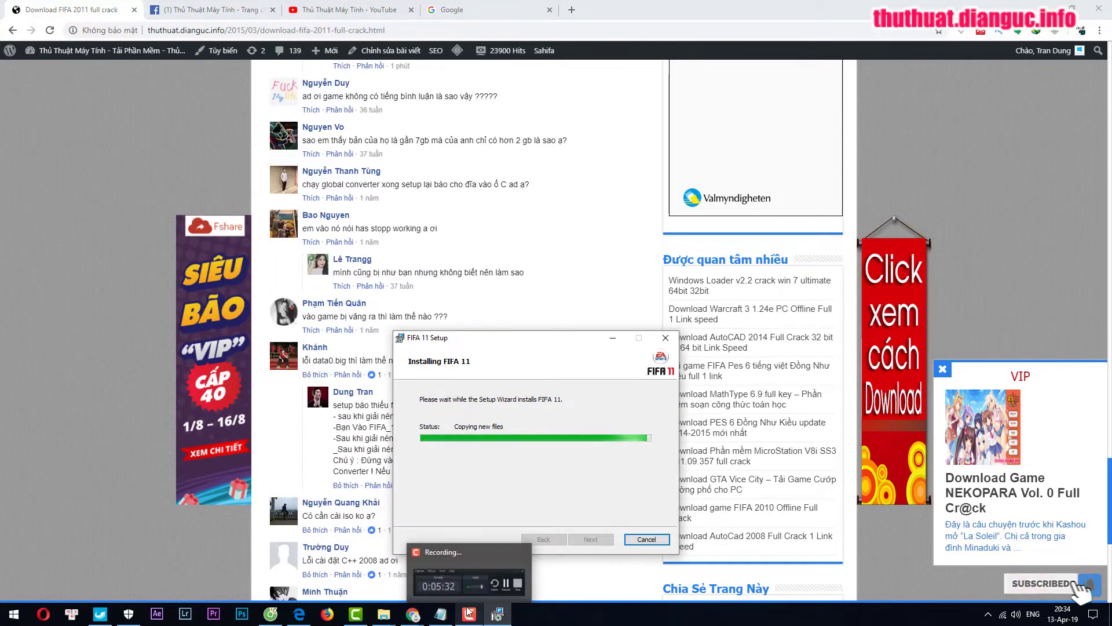
pyautogui.click(384, 614)
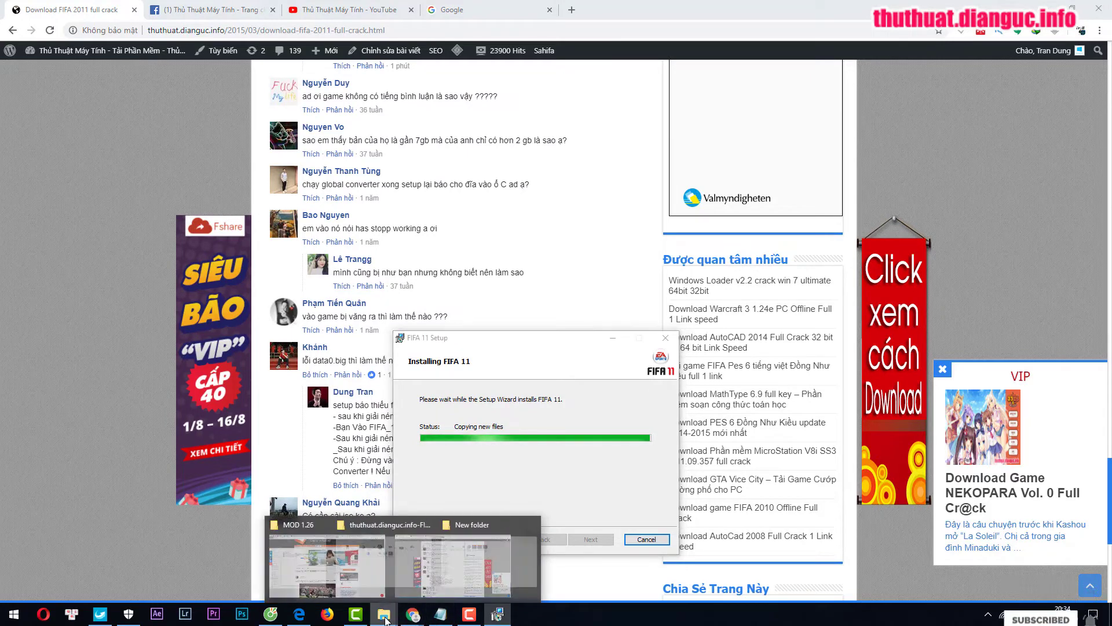
pyautogui.click(380, 576)
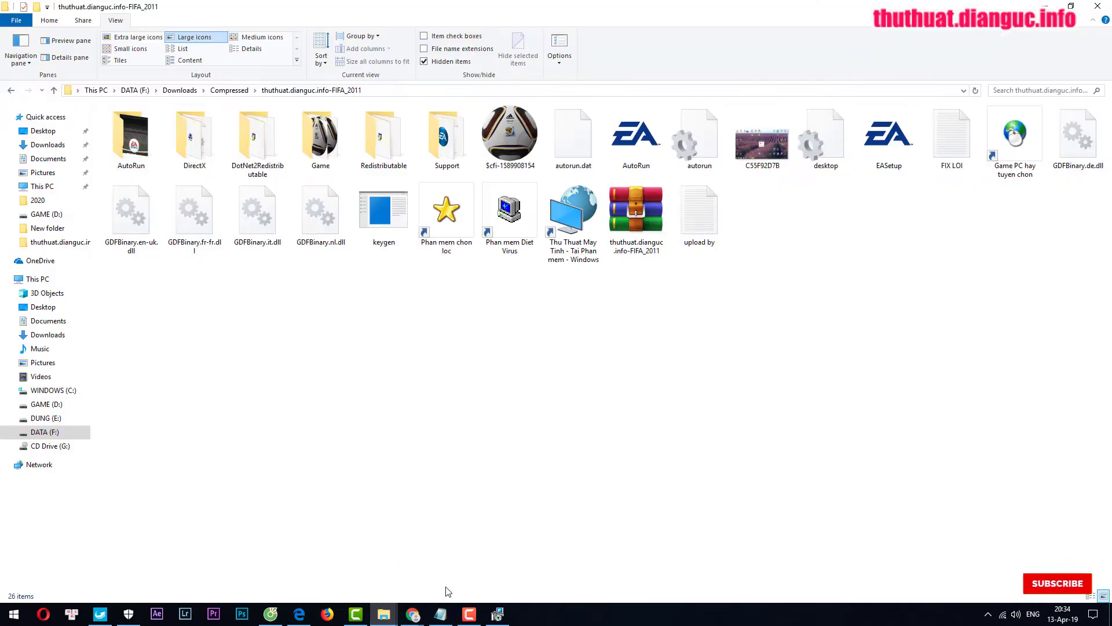
pyautogui.click(491, 613)
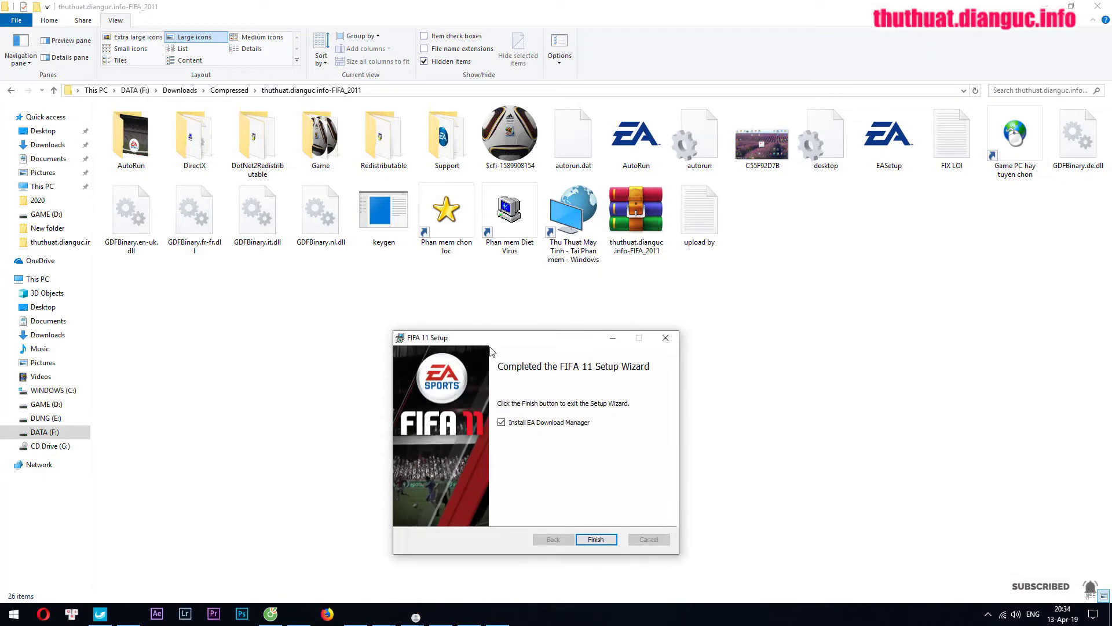
# Finish the FIFA 11 Setup wizard, skip the EA product registration and exit it.
pyautogui.moveTo(487, 340); pyautogui.dragTo(414, 289)
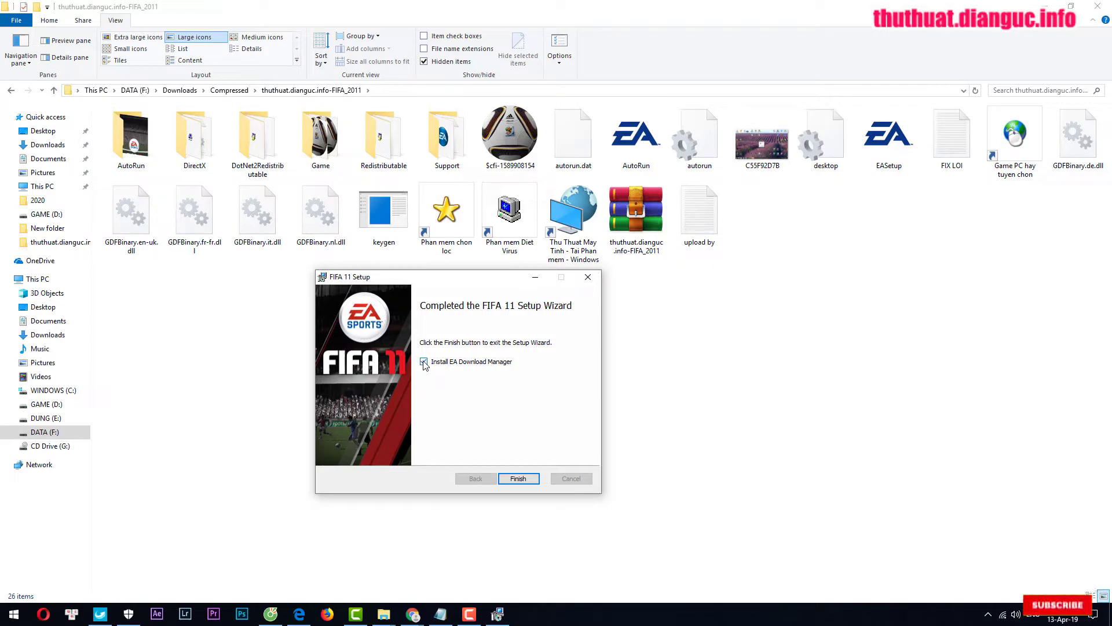
pyautogui.click(508, 480)
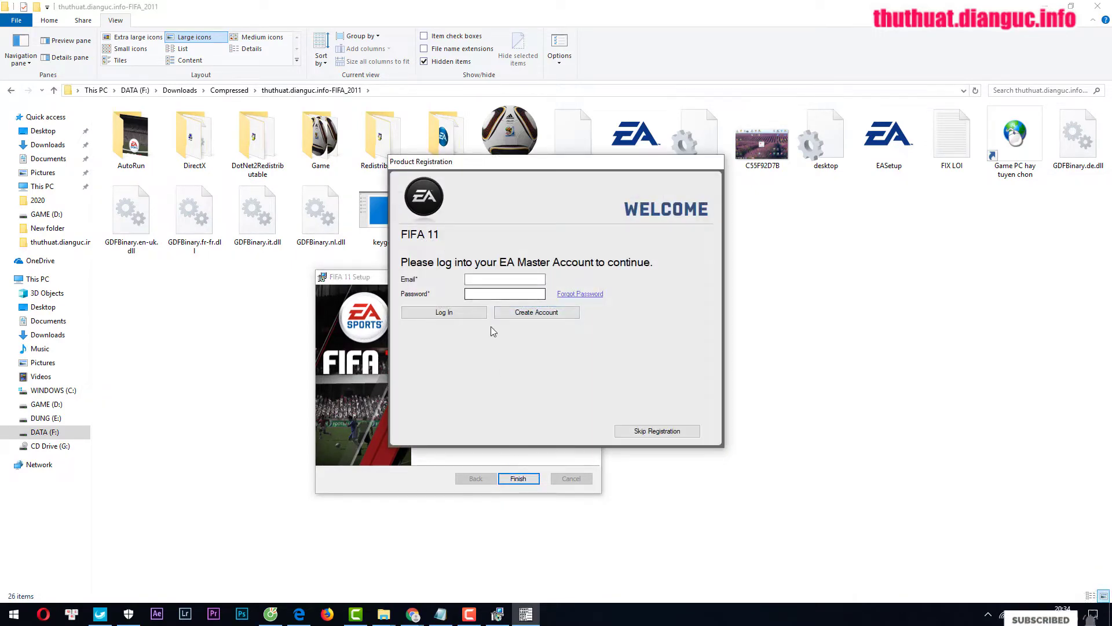
pyautogui.click(654, 432)
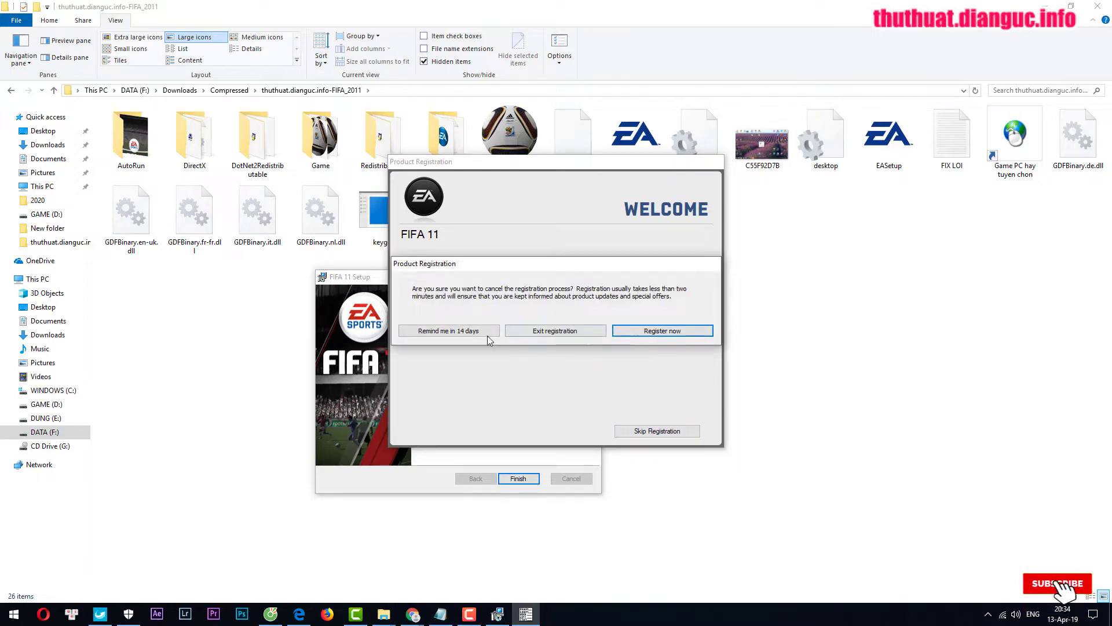
pyautogui.click(591, 331)
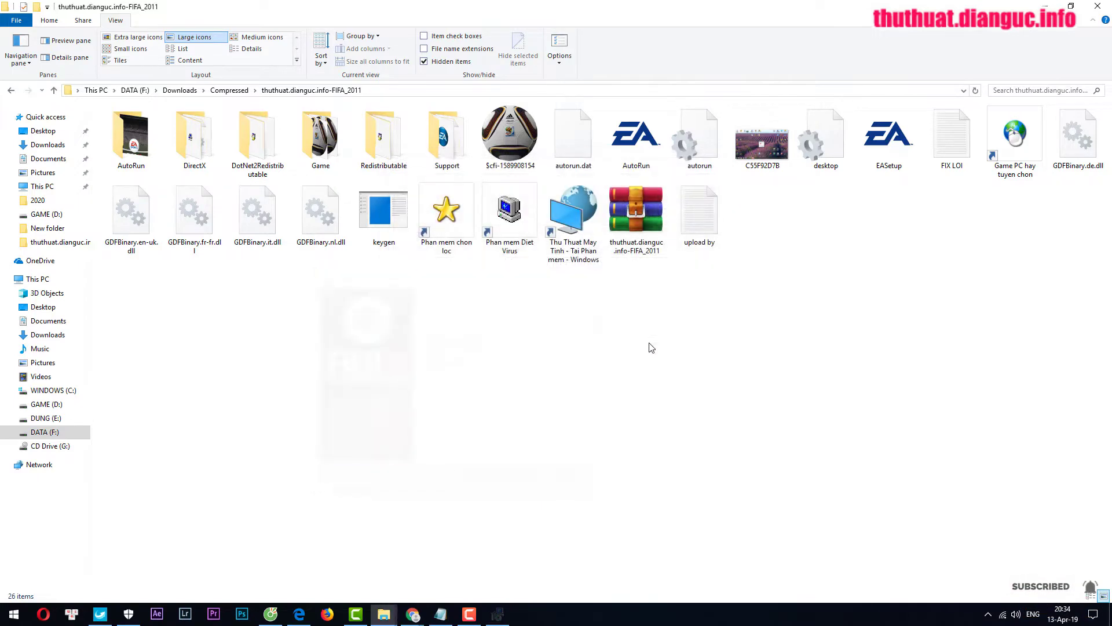
# Clear the open folder and browser windows out of the way to reach the desktop.
pyautogui.click(1089, 7)
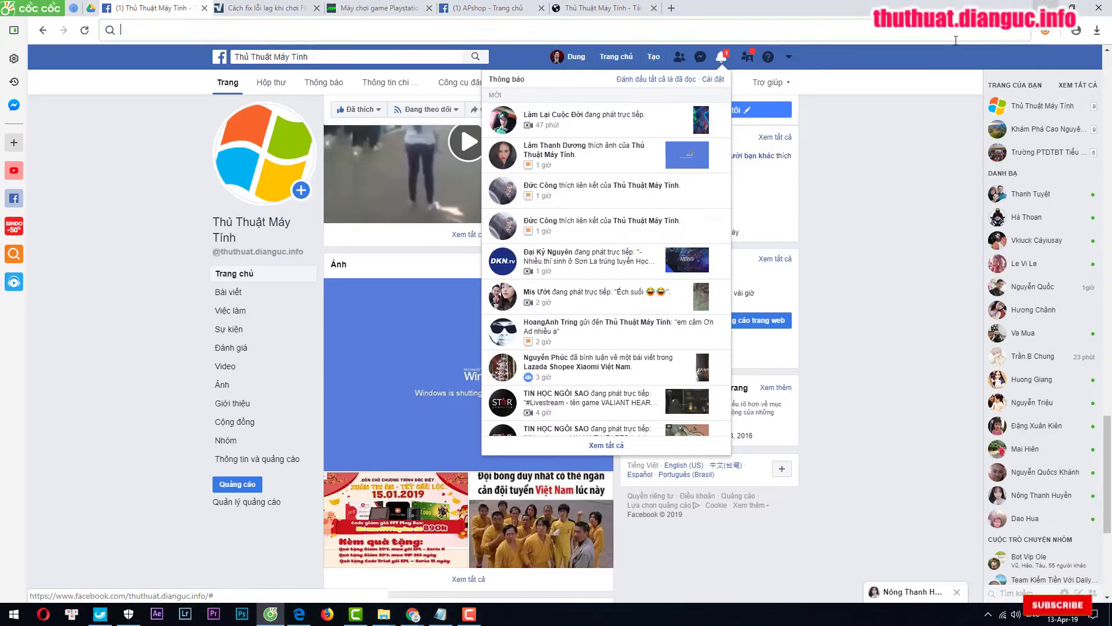
pyautogui.click(1034, 5)
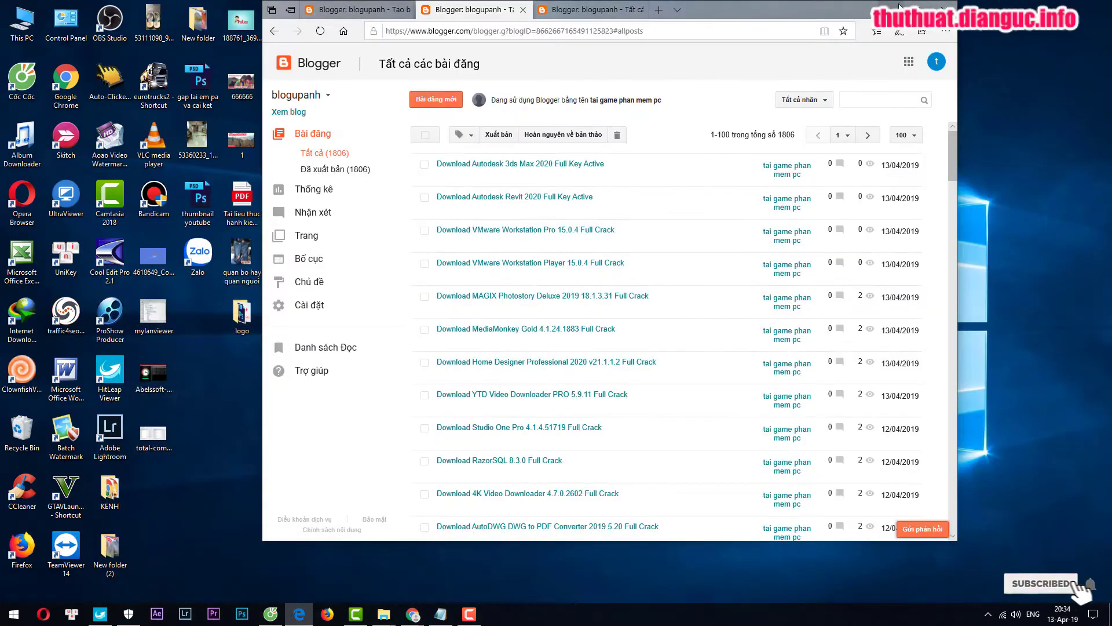
pyautogui.click(900, 6)
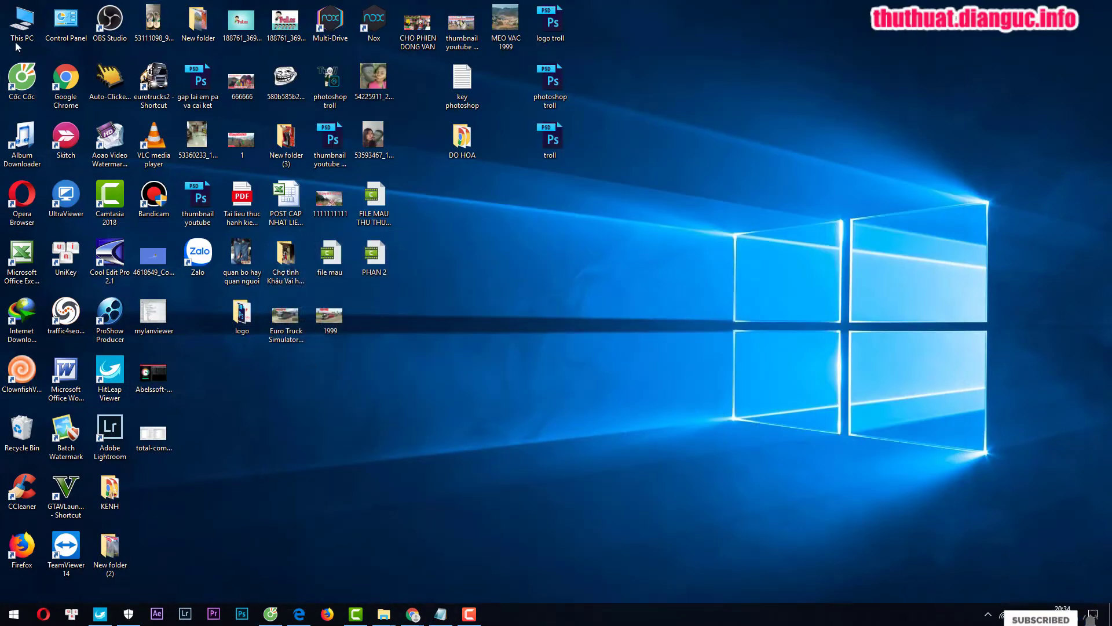
# Open the installed Game folder on drive C: under Program Files (x86), EA Sports, FIFA 11.
pyautogui.doubleClick(21, 23)
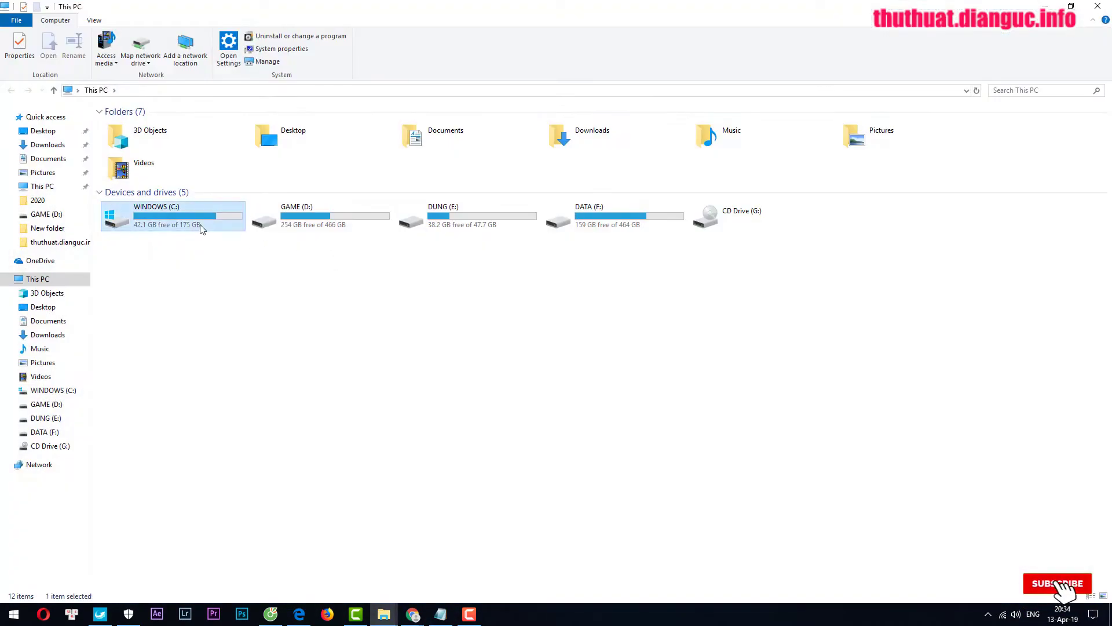
pyautogui.doubleClick(200, 224)
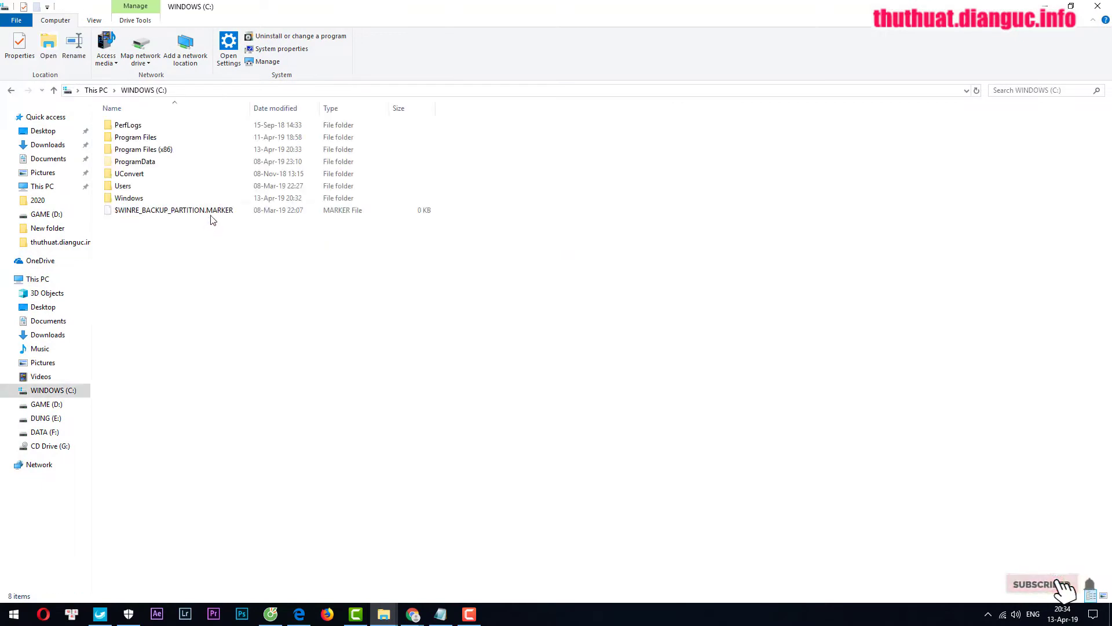
pyautogui.doubleClick(174, 152)
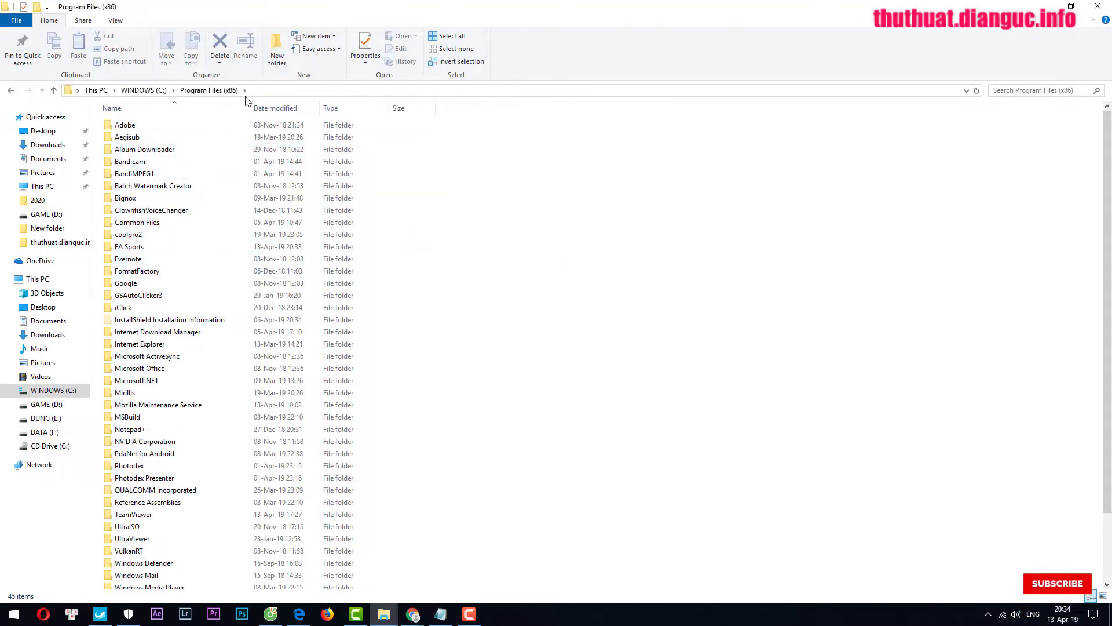
pyautogui.click(283, 108)
pyautogui.doubleClick(168, 125)
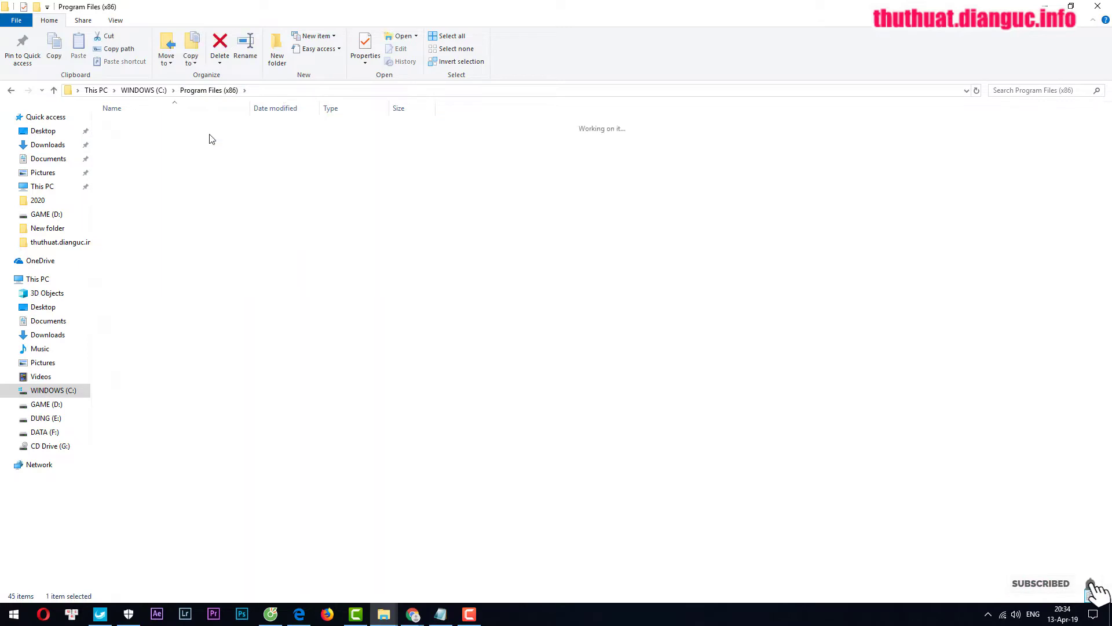
pyautogui.doubleClick(151, 126)
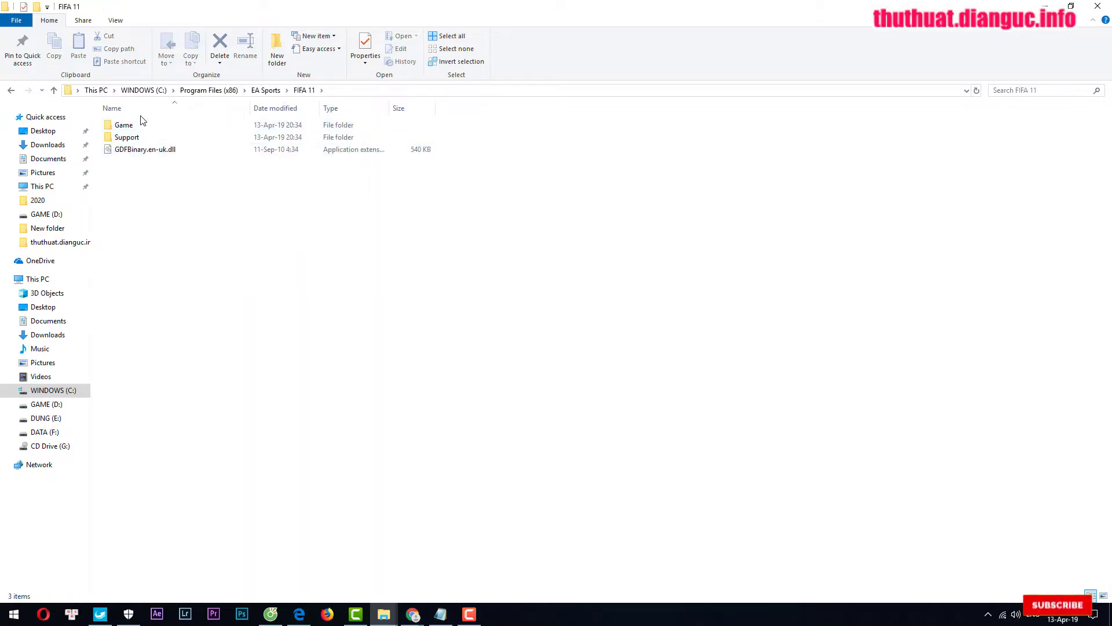
pyautogui.doubleClick(140, 126)
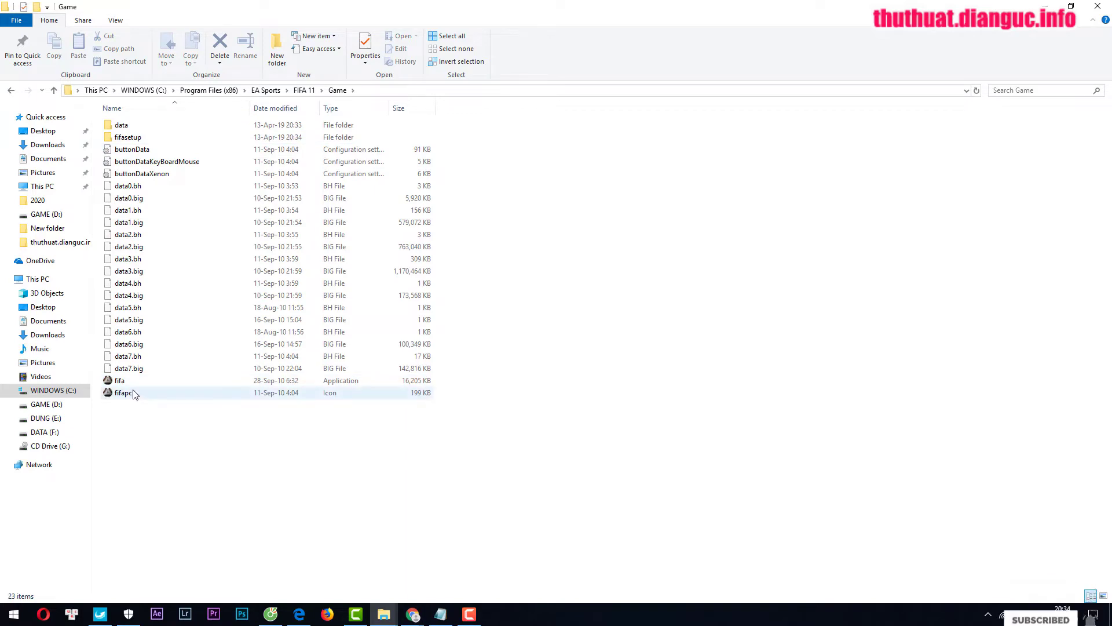
# Create a desktop shortcut for the fifa application in the Game folder.
pyautogui.rightClick(126, 384)
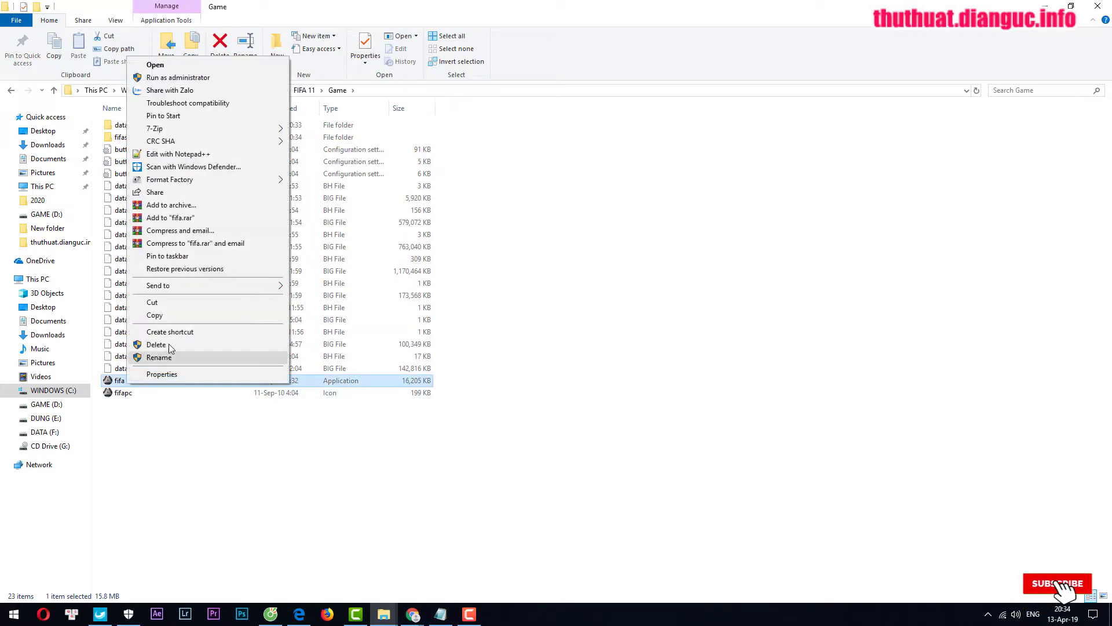
pyautogui.moveTo(174, 287)
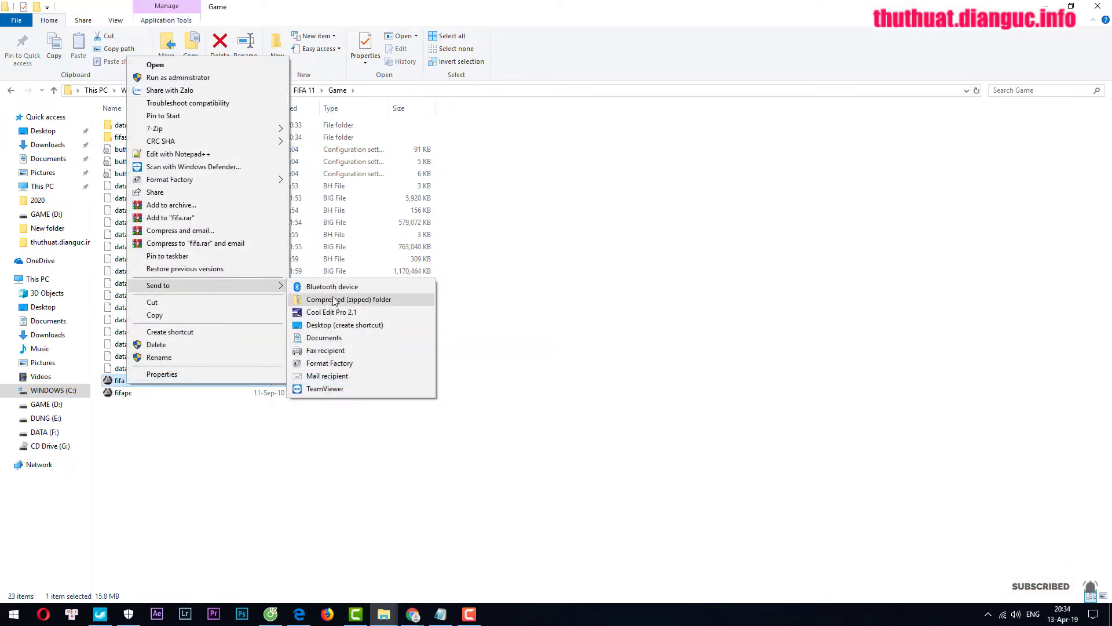
pyautogui.click(371, 329)
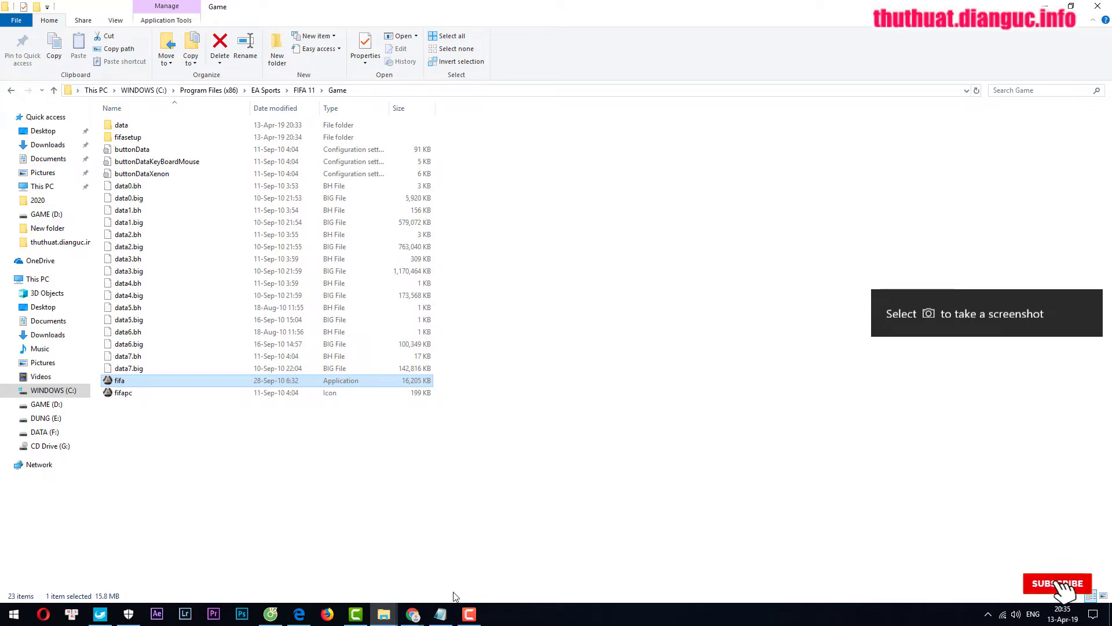
pyautogui.click(463, 618)
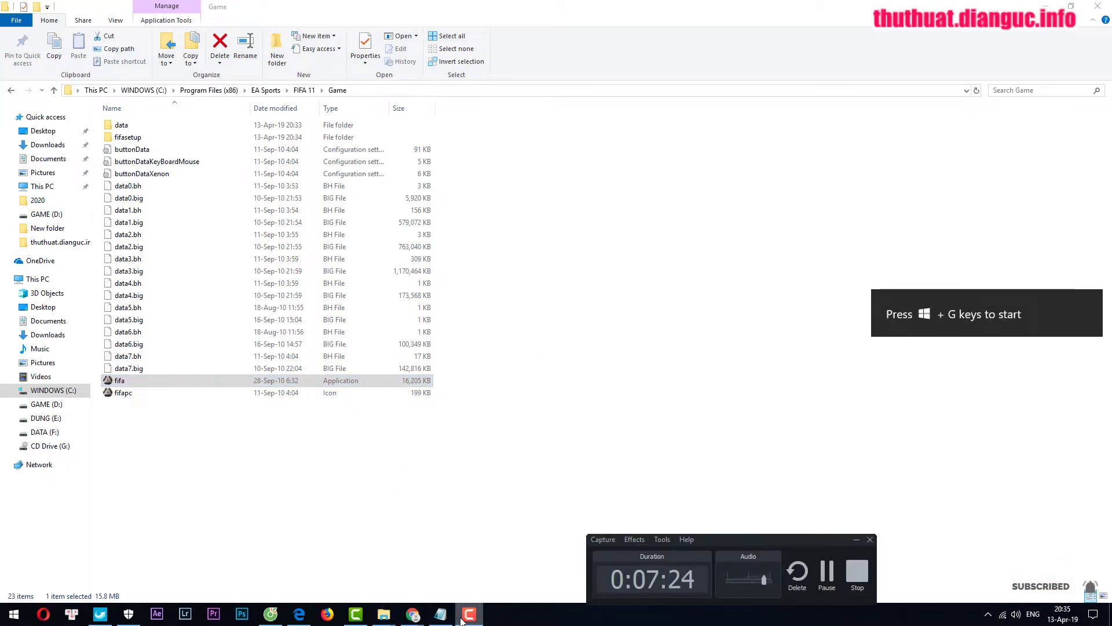
# Launch the fifa application from the Game folder and choose English as the game language.
pyautogui.click(581, 434)
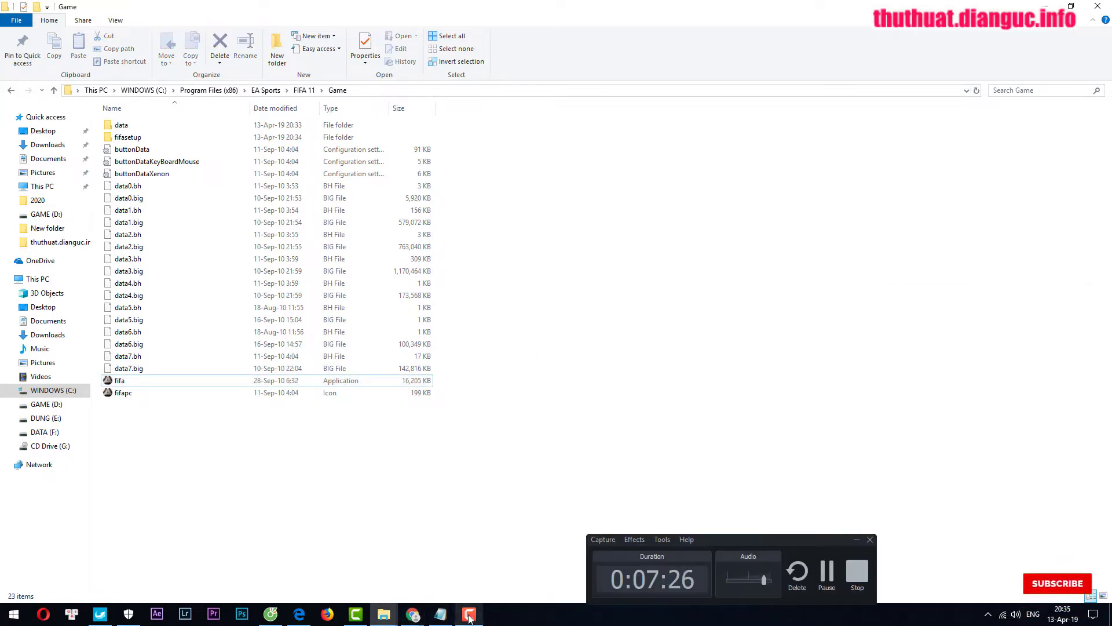
pyautogui.click(508, 622)
pyautogui.hotkey('alt', 'Tab')
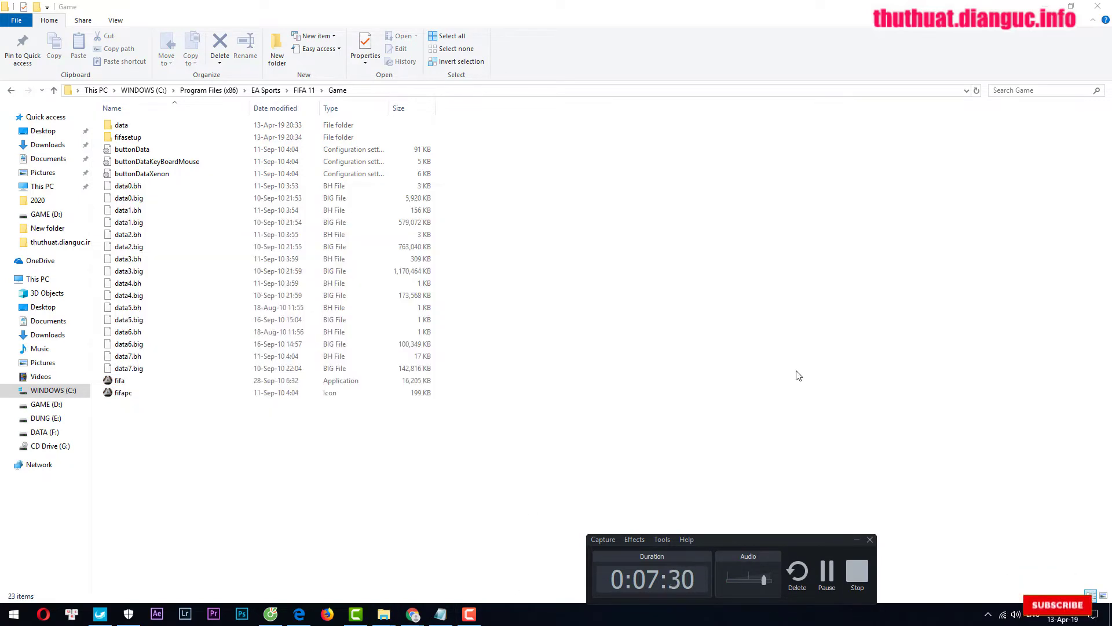
pyautogui.doubleClick(133, 382)
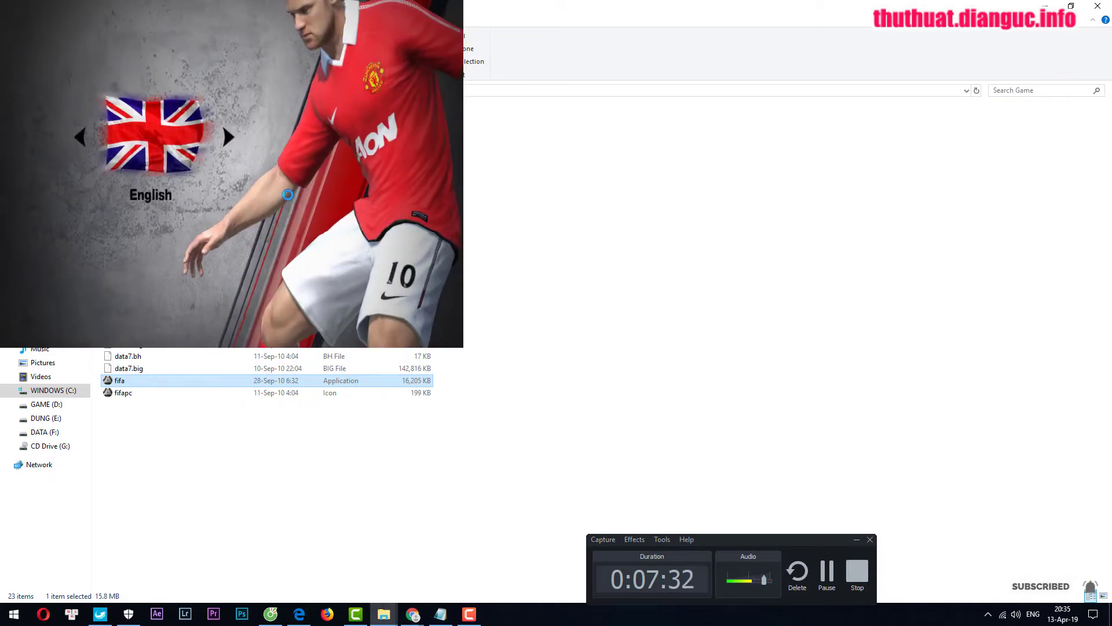
pyautogui.click(131, 150)
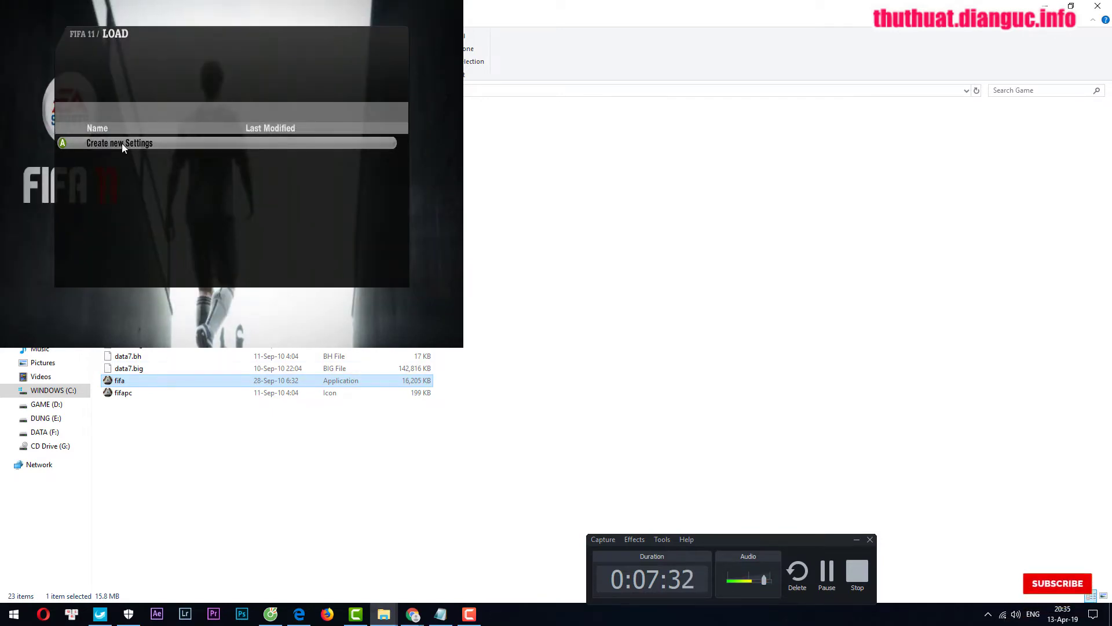
# Create new settings named Personal Settings 1 and advance past the first two profile setup pages with the Beginner skill level.
pyautogui.click(122, 146)
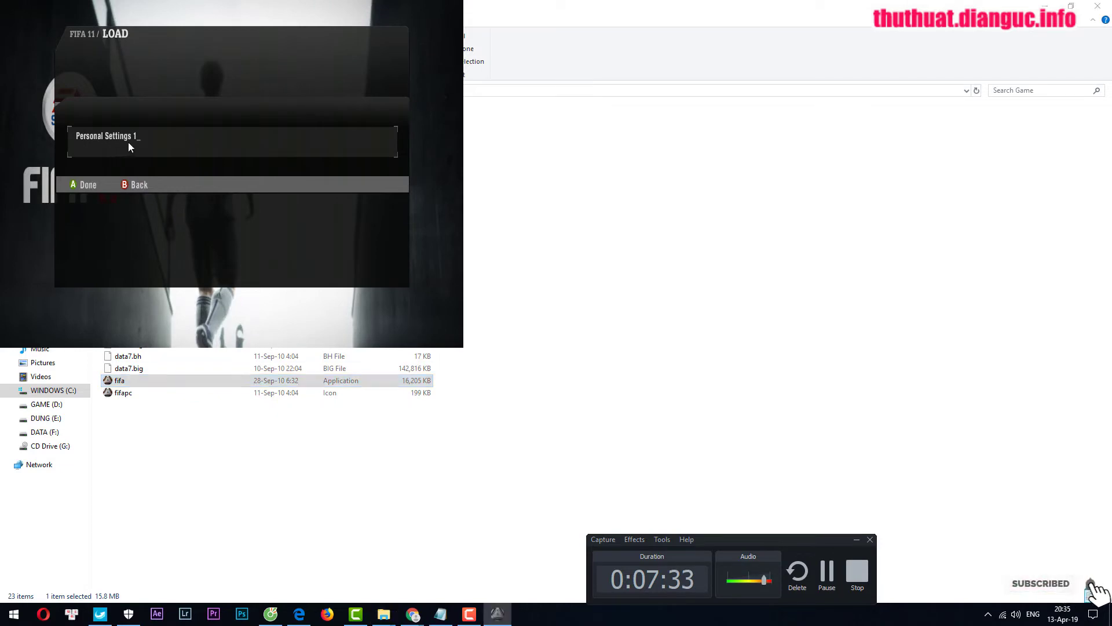
pyautogui.click(103, 180)
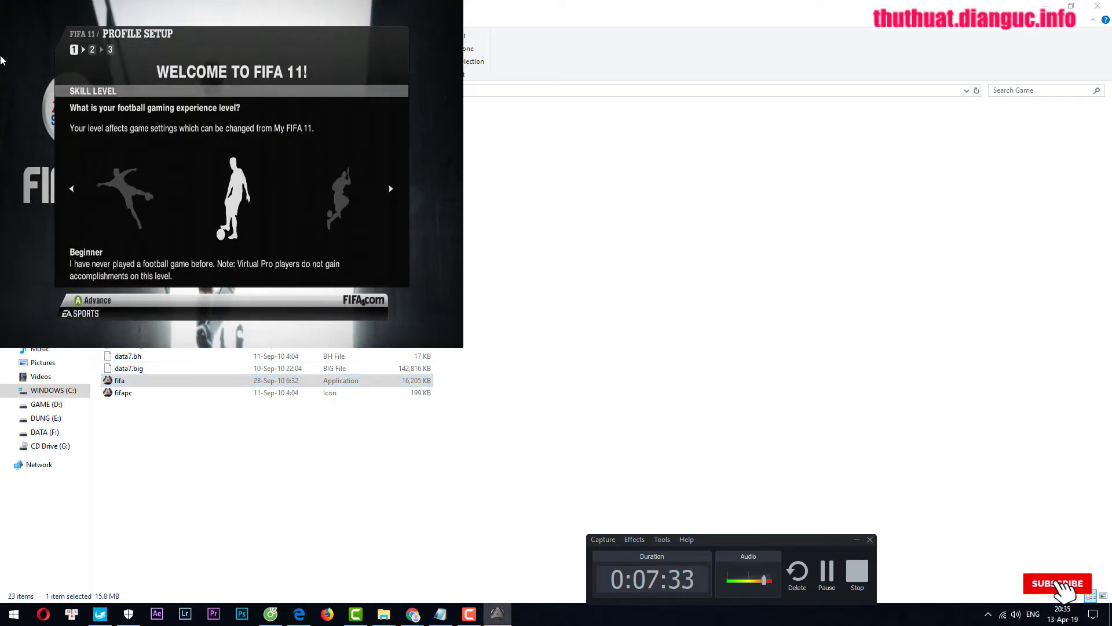
pyautogui.press('Return')
pyautogui.press('Return')
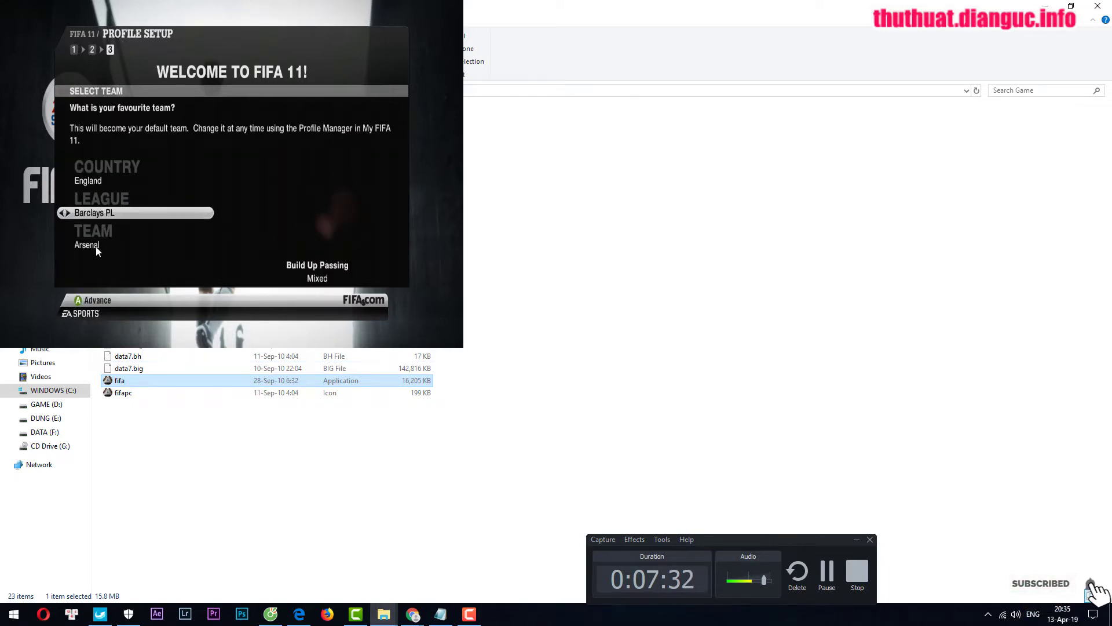
# Choose Manchester Utd from England's Barclays PL as the favourite team in the profile setup.
pyautogui.press('Right')
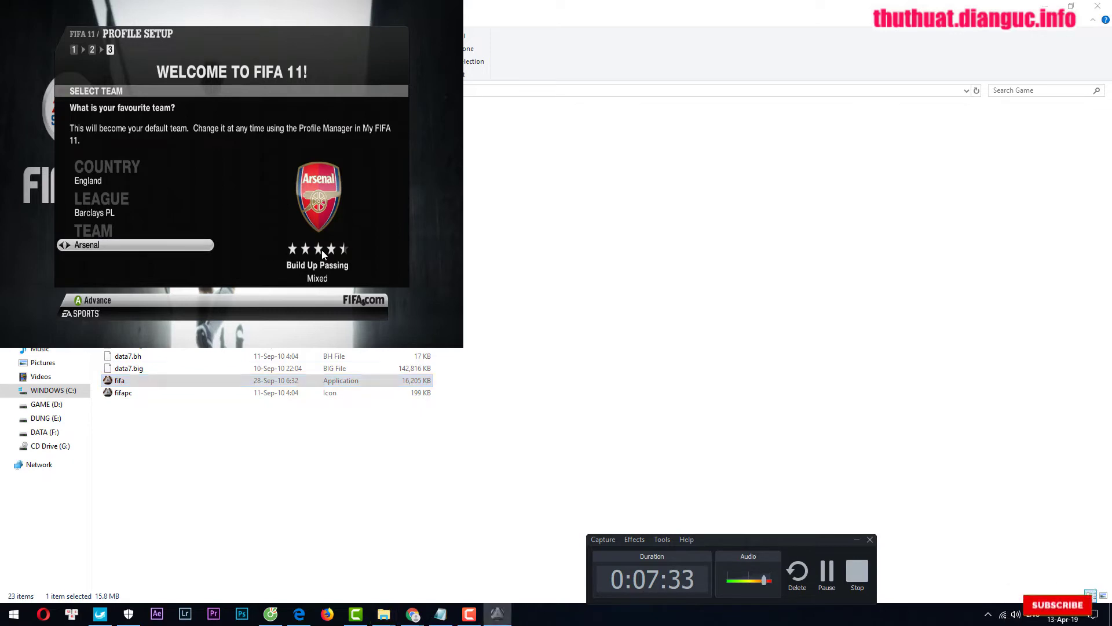
pyautogui.press('Right')
pyautogui.press('Right')
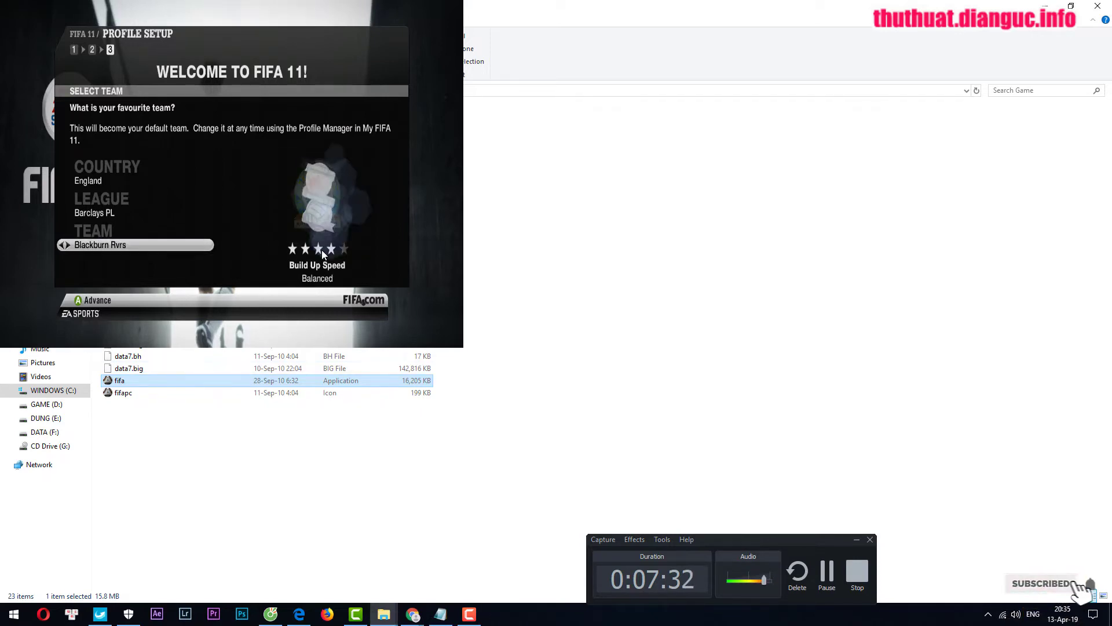
pyautogui.press('Right')
pyautogui.press('Right')
pyautogui.press('Right')
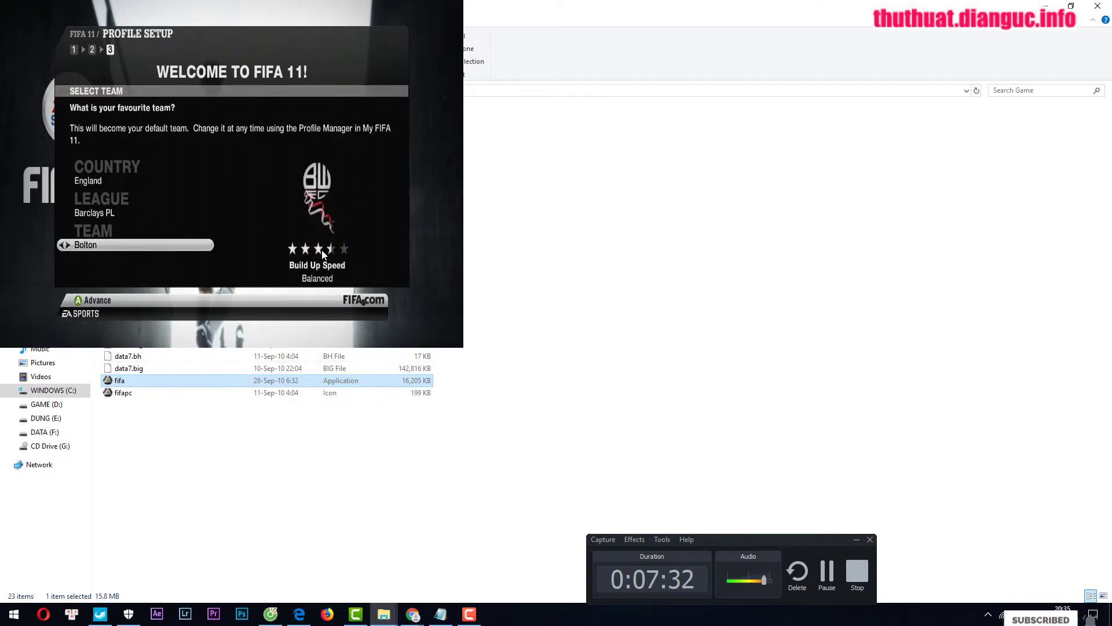
pyautogui.press('Right')
pyautogui.press('Right')
pyautogui.press('Right')
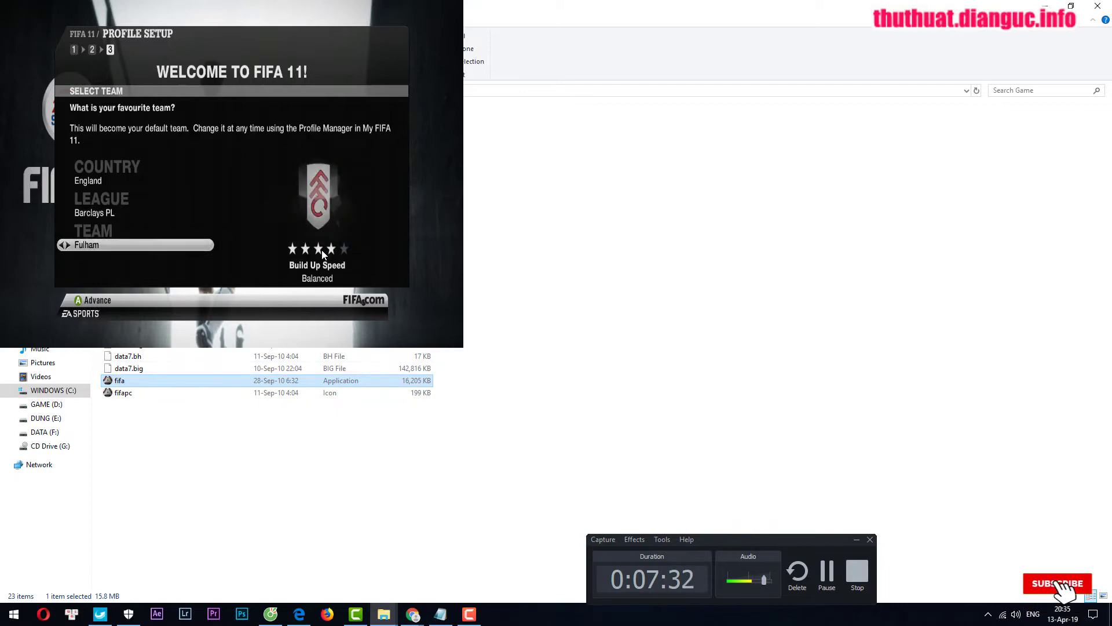
pyautogui.press('Right')
pyautogui.press('Right')
pyautogui.press('Right')
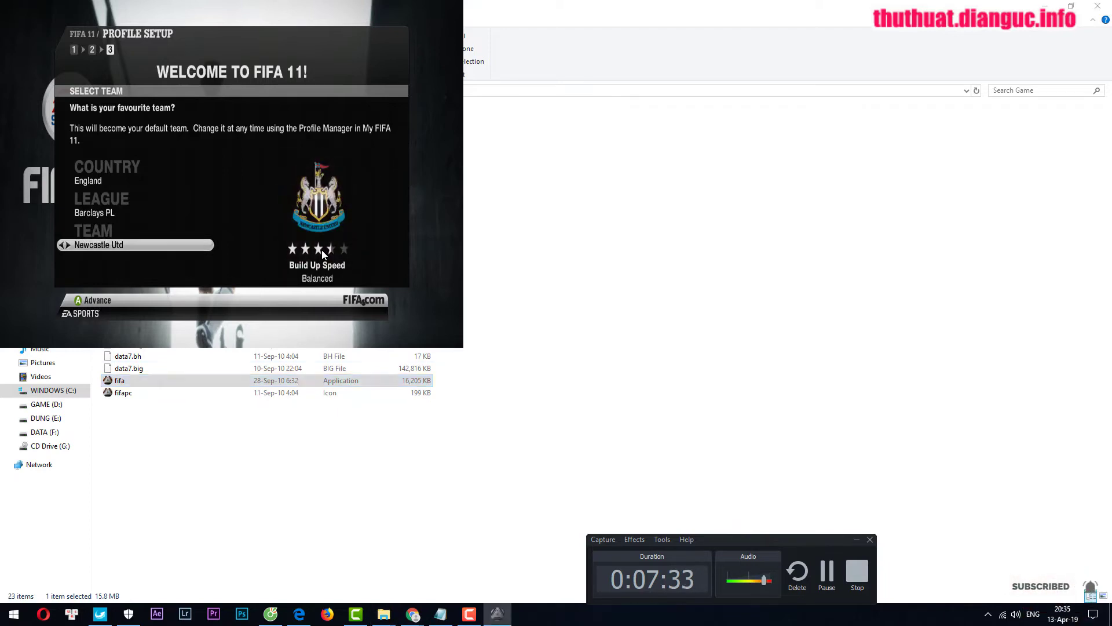
pyautogui.press('Left')
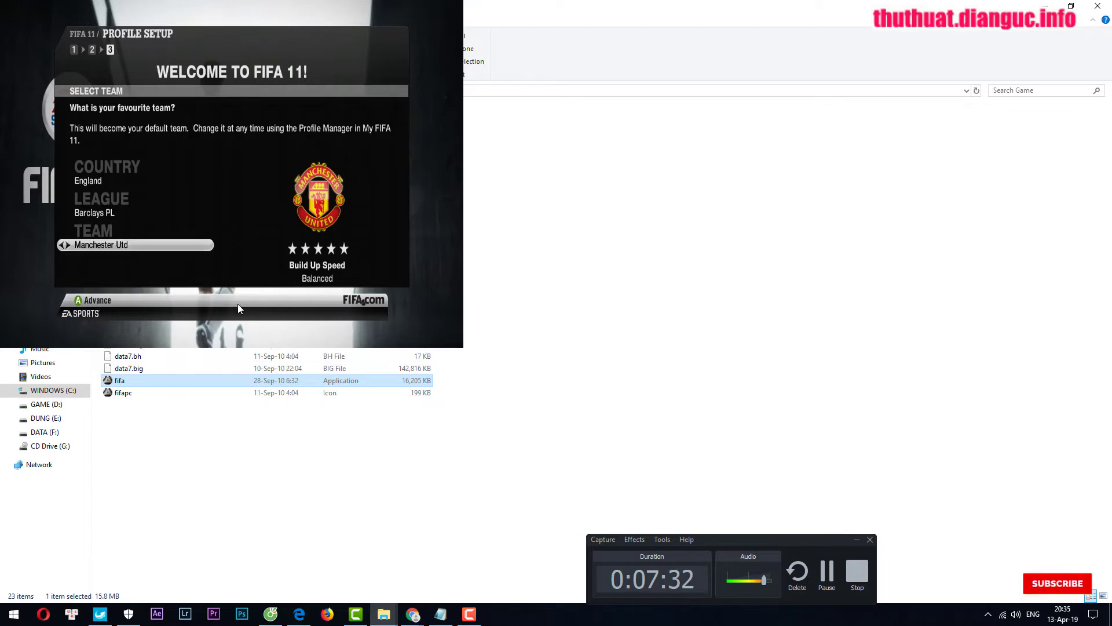
# Complete the profile setup and acknowledge the autosave and EA servers notices to continue into the game.
pyautogui.click(202, 300)
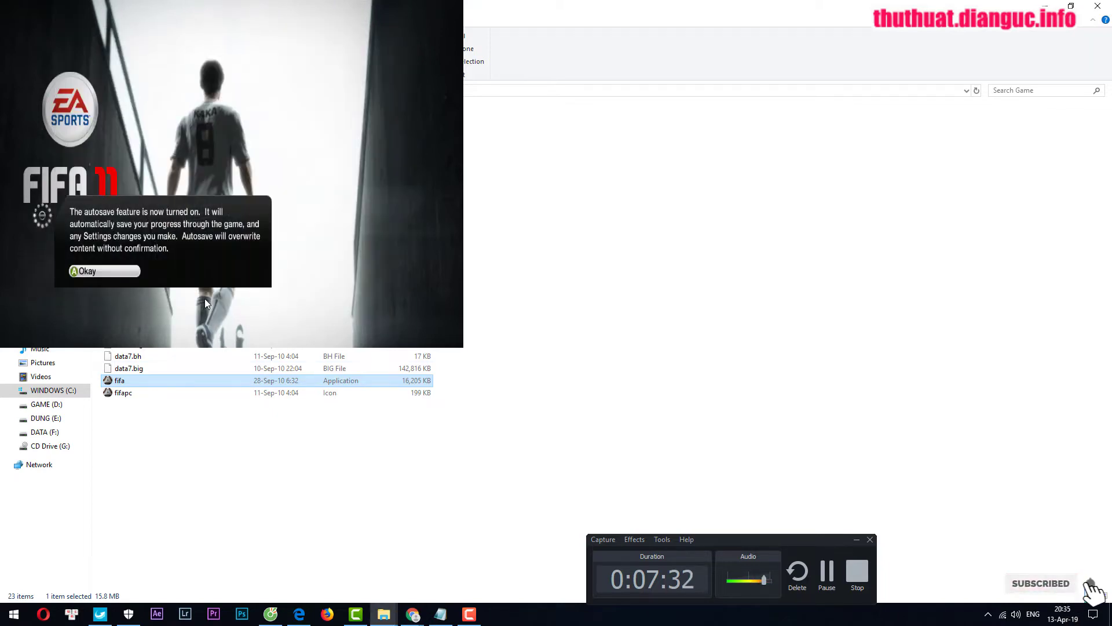
pyautogui.click(138, 274)
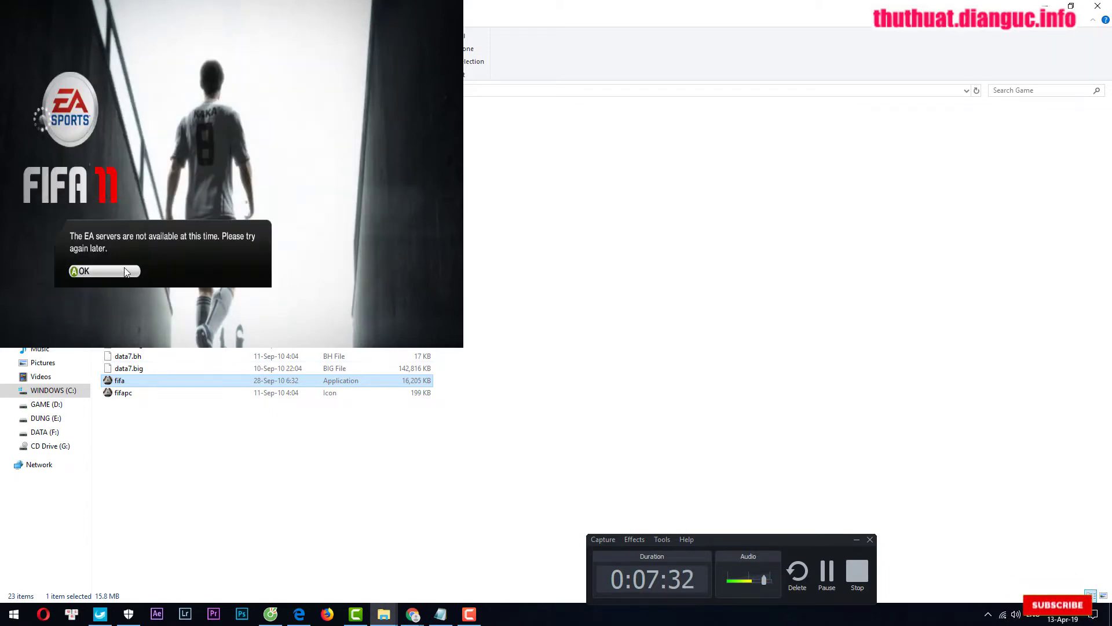
pyautogui.click(124, 268)
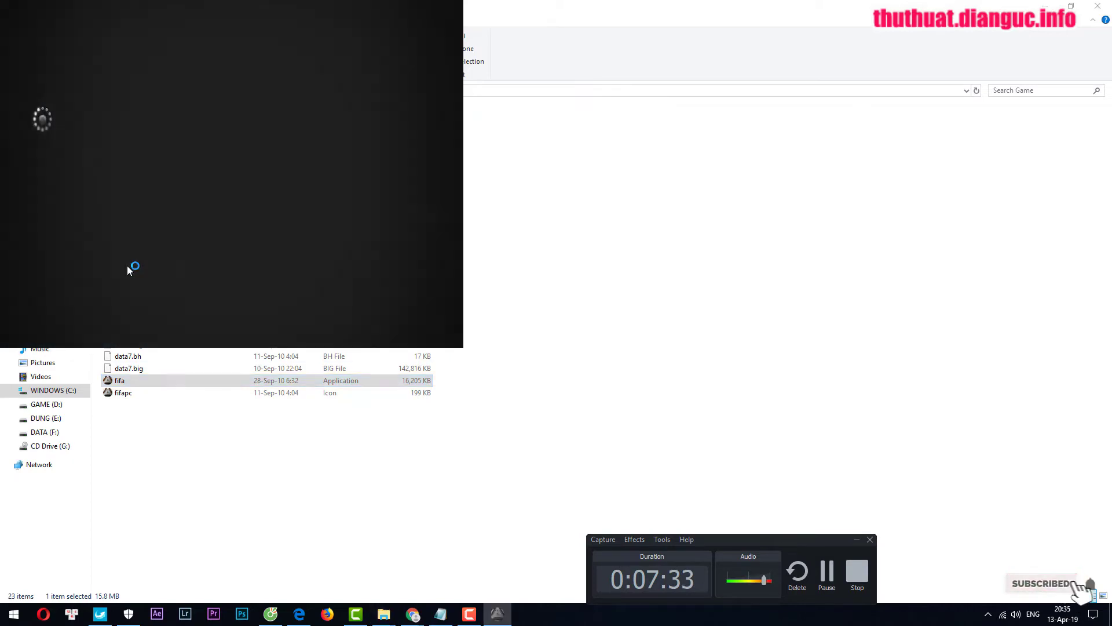